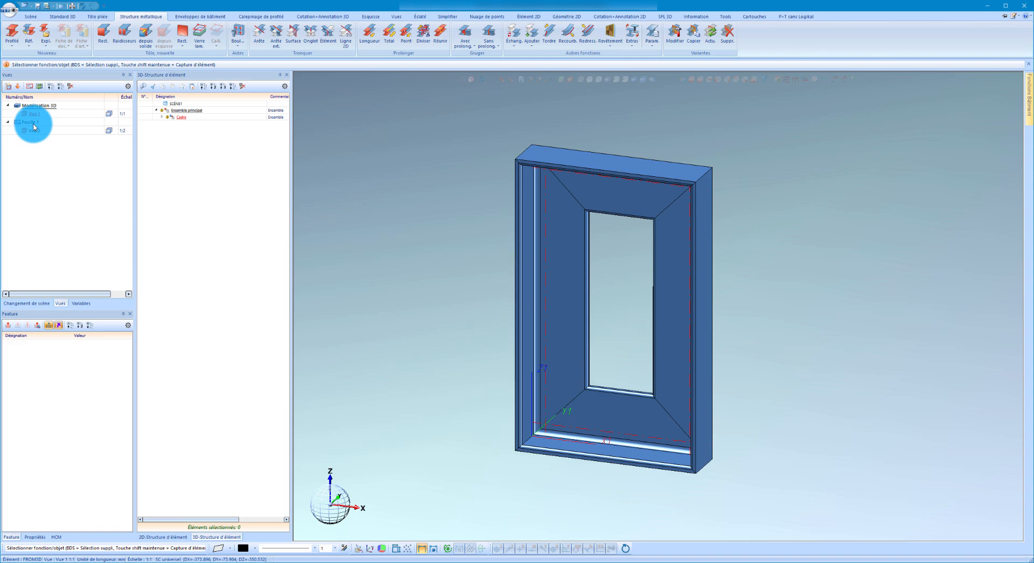
# Step: Activate Vue 2 on Feuille 1 and insert a landscape A3 drawing frame around it without filling in the title block
pyautogui.doubleClick(34, 129)
pyautogui.scroll(-3, 413, 279)
pyautogui.rightClick(496, 203)
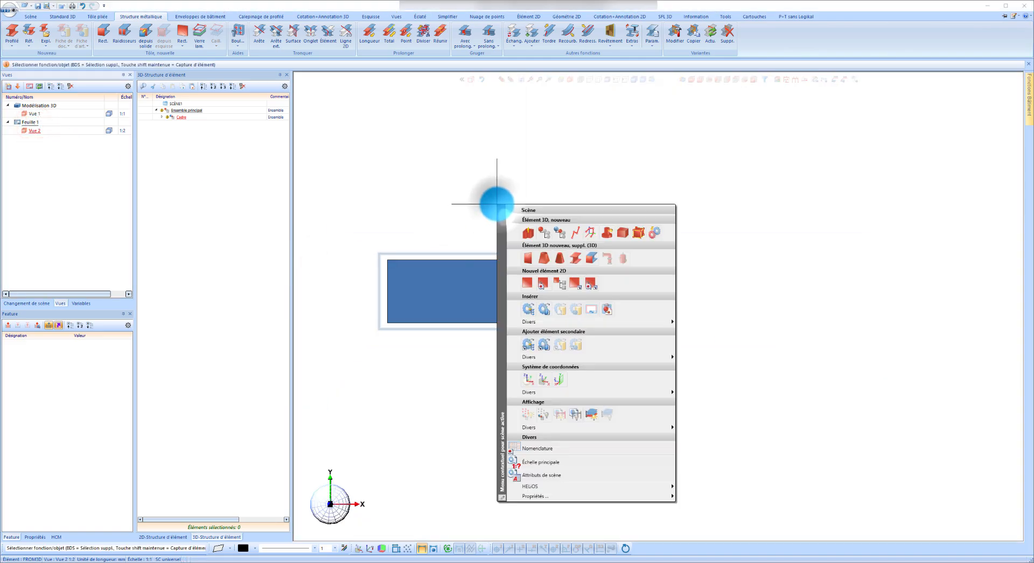
pyautogui.click(592, 309)
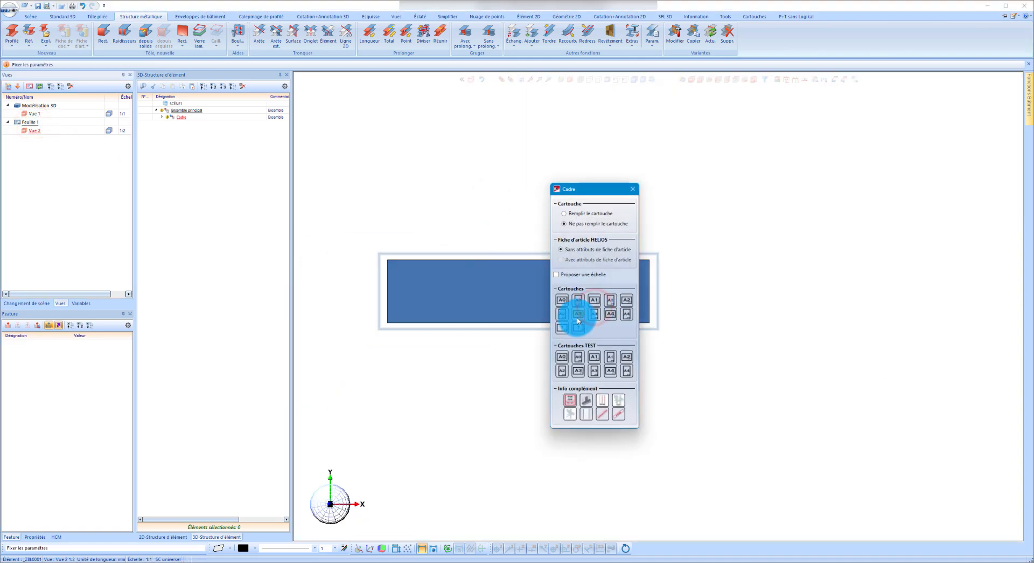
pyautogui.click(578, 318)
pyautogui.scroll(-3, 577, 312)
pyautogui.click(609, 351)
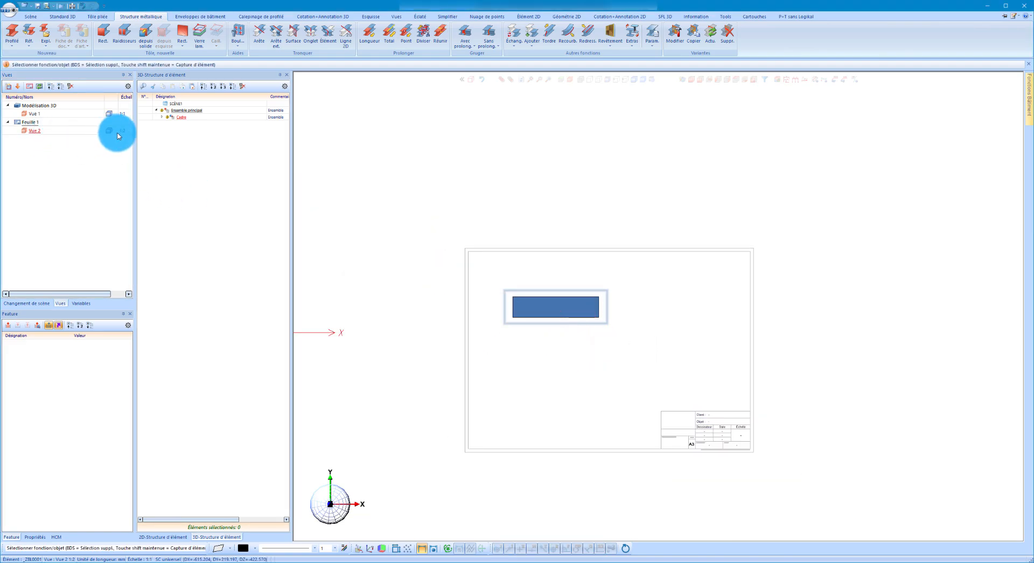
# Step: Orient Vue 2 as a front view and move it into the upper-left area of the A3 frame
pyautogui.click(700, 81)
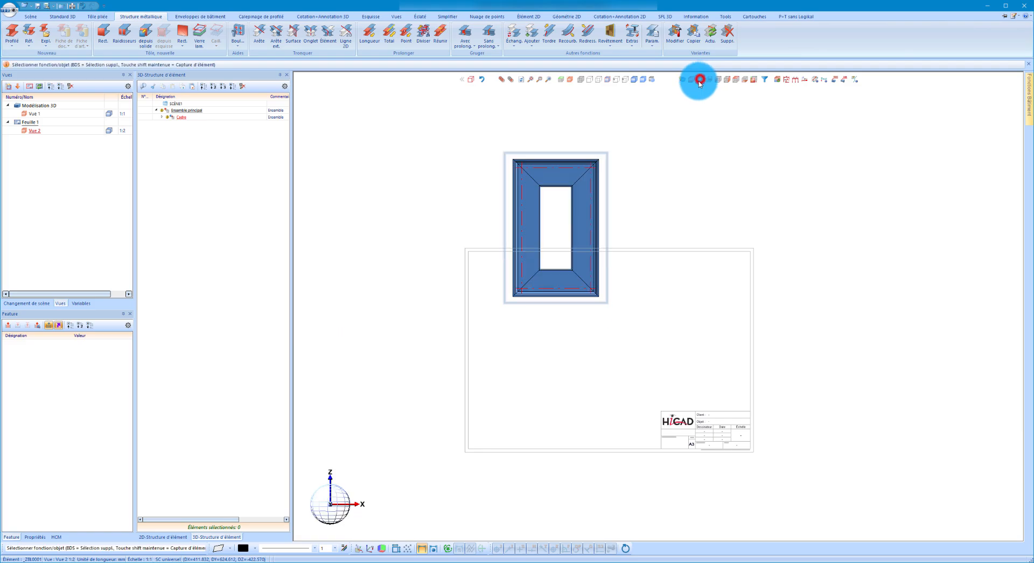
pyautogui.click(621, 157)
pyautogui.click(604, 259)
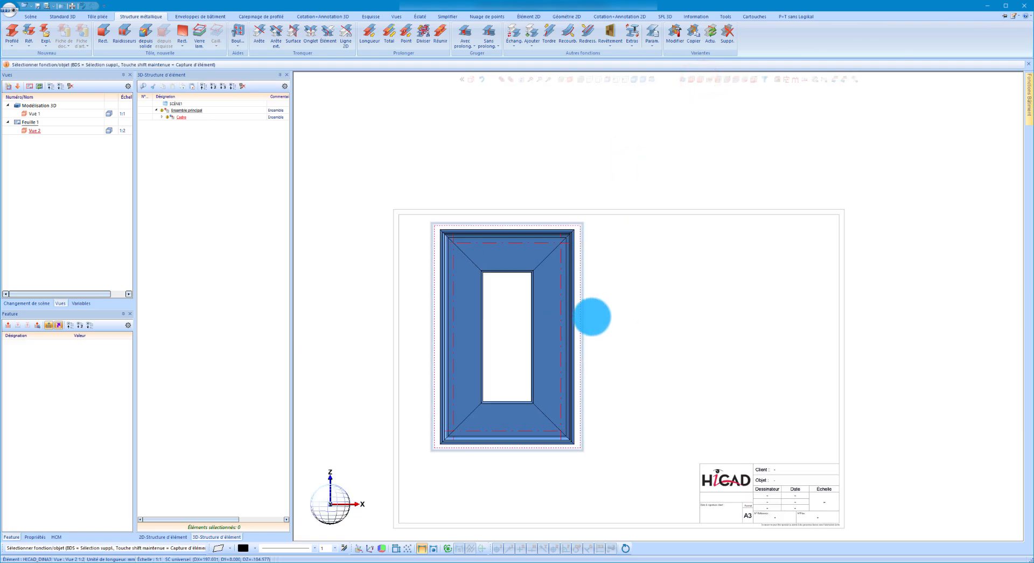
# Step: Change the front view's representation from shaded to a line drawing without hidden edges
pyautogui.rightClick(590, 300)
pyautogui.click(635, 359)
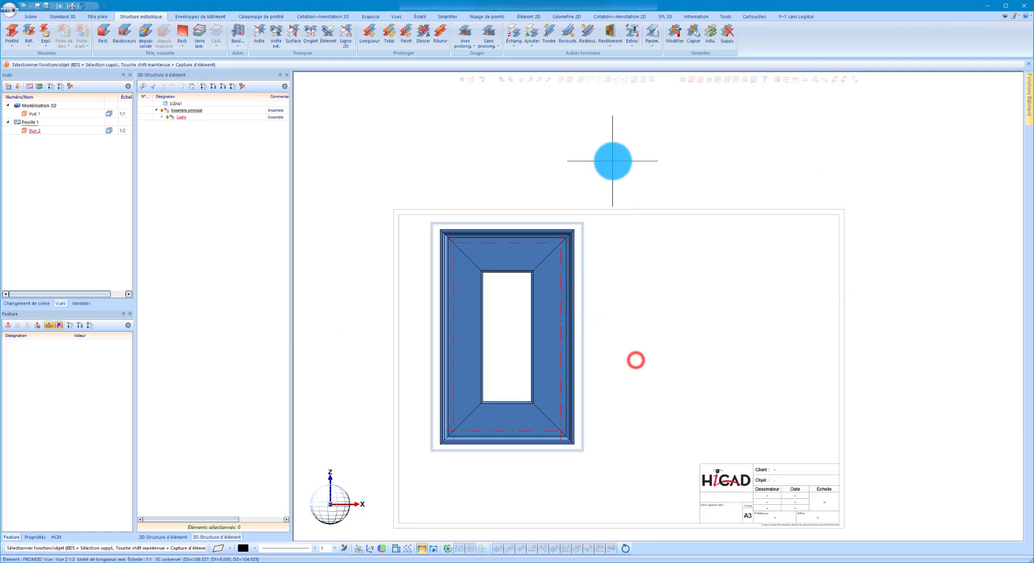
pyautogui.click(598, 82)
pyautogui.moveTo(605, 148); pyautogui.dragTo(598, 267)
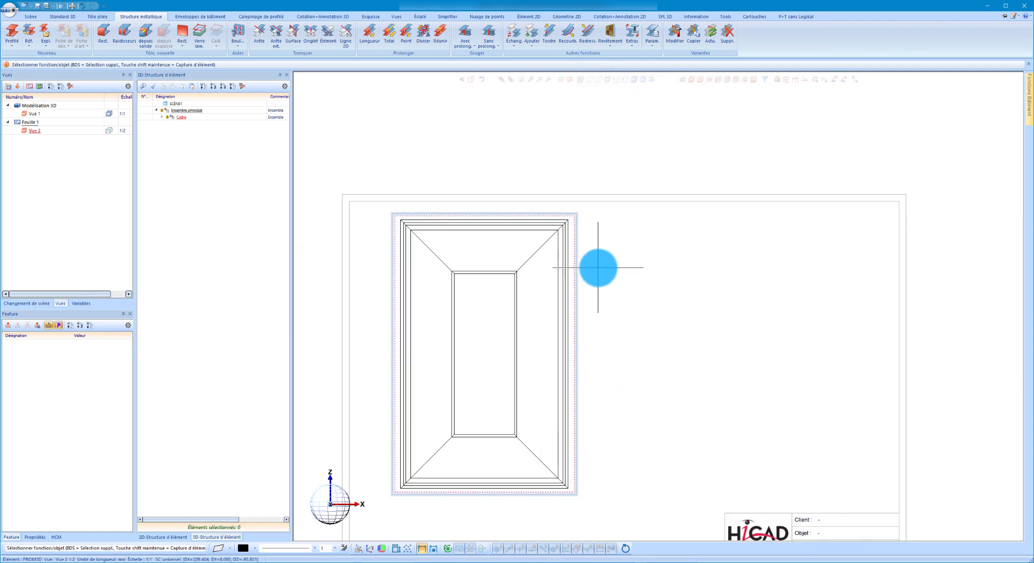
# Step: Derive a side view to the right of the front view and a top view below it
pyautogui.rightClick(598, 267)
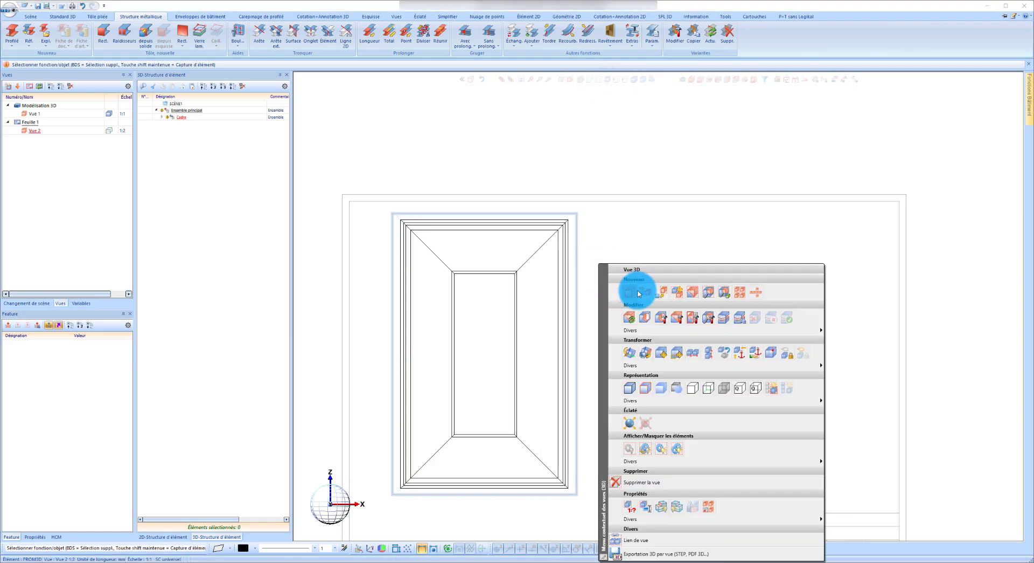
pyautogui.click(641, 293)
pyautogui.click(653, 289)
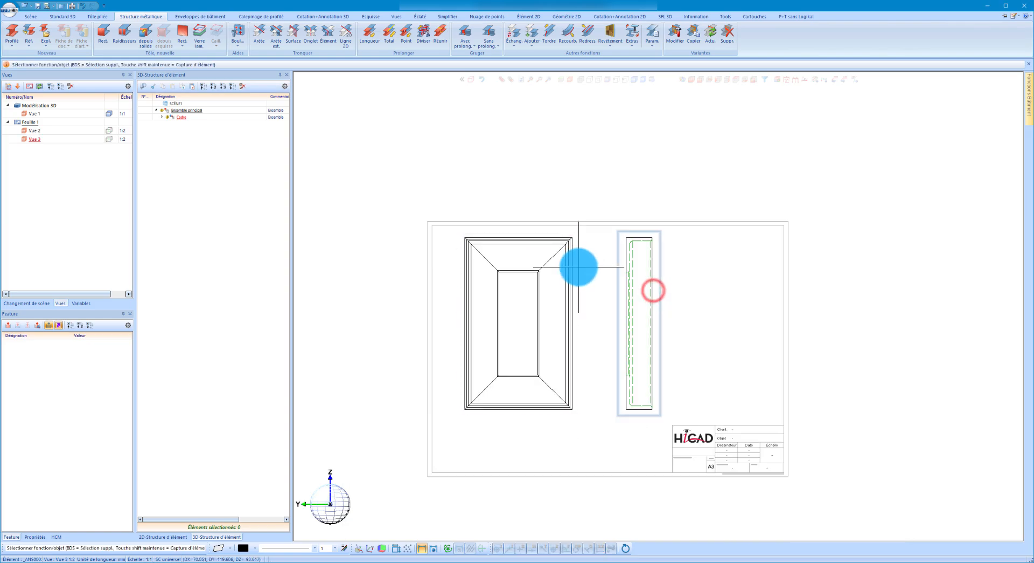
pyautogui.rightClick(580, 268)
pyautogui.click(626, 293)
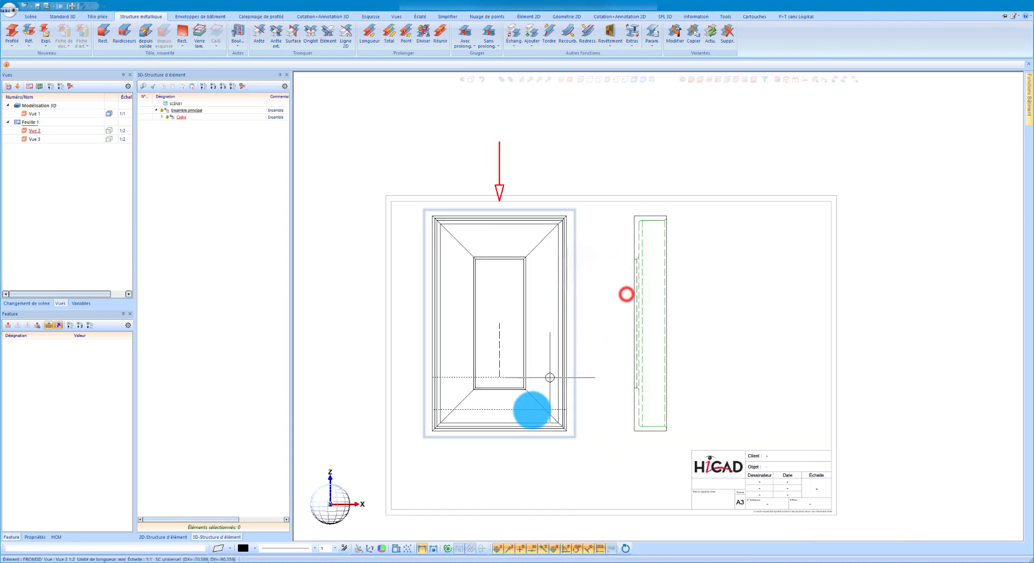
pyautogui.click(522, 455)
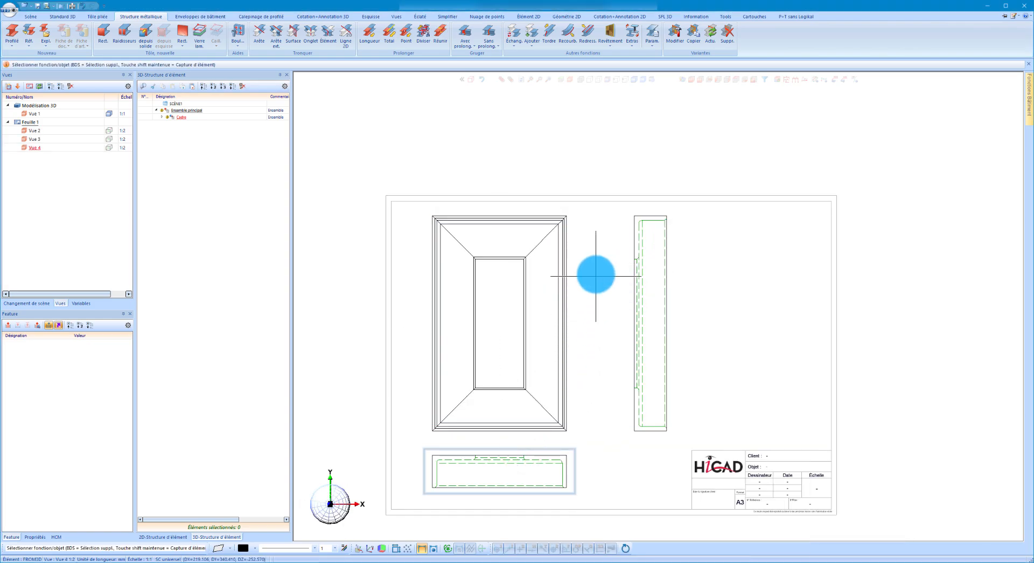
# Step: Create an additional view of the frame outside the sheet and display it shaded with edges in axonometric orientation
pyautogui.rightClick(589, 260)
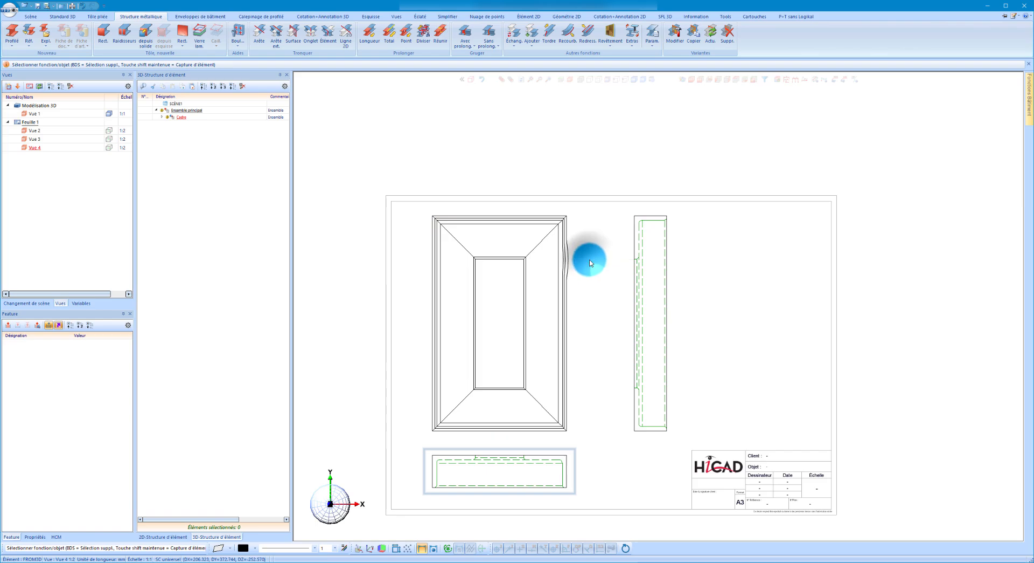
pyautogui.click(668, 292)
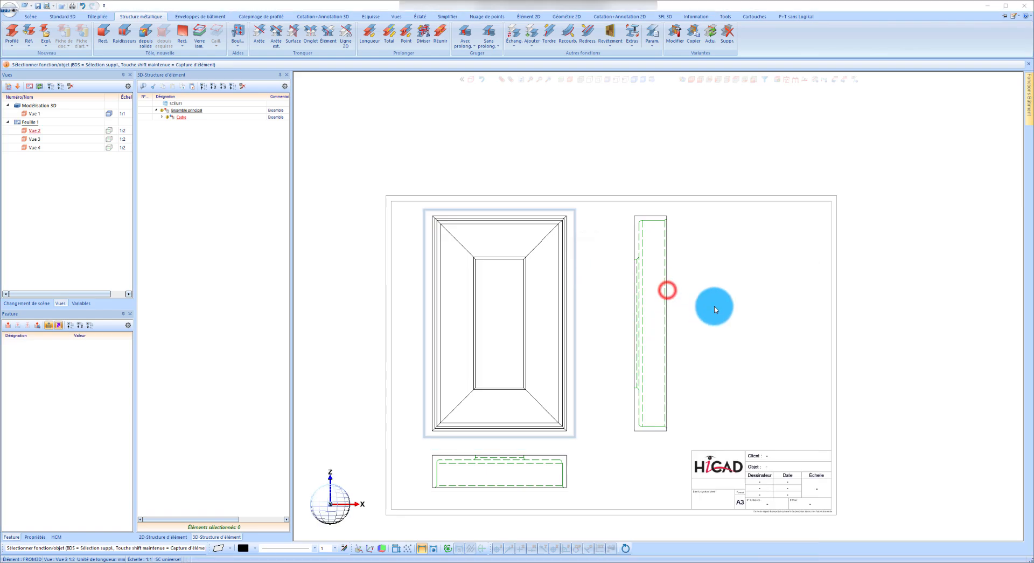
pyautogui.scroll(-2, 791, 313)
pyautogui.click(873, 338)
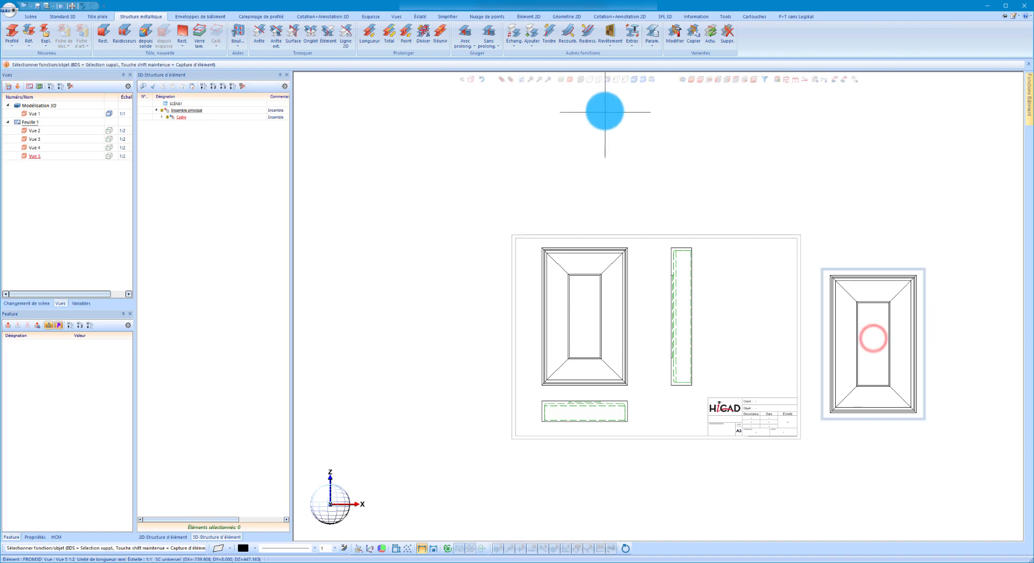
pyautogui.click(639, 81)
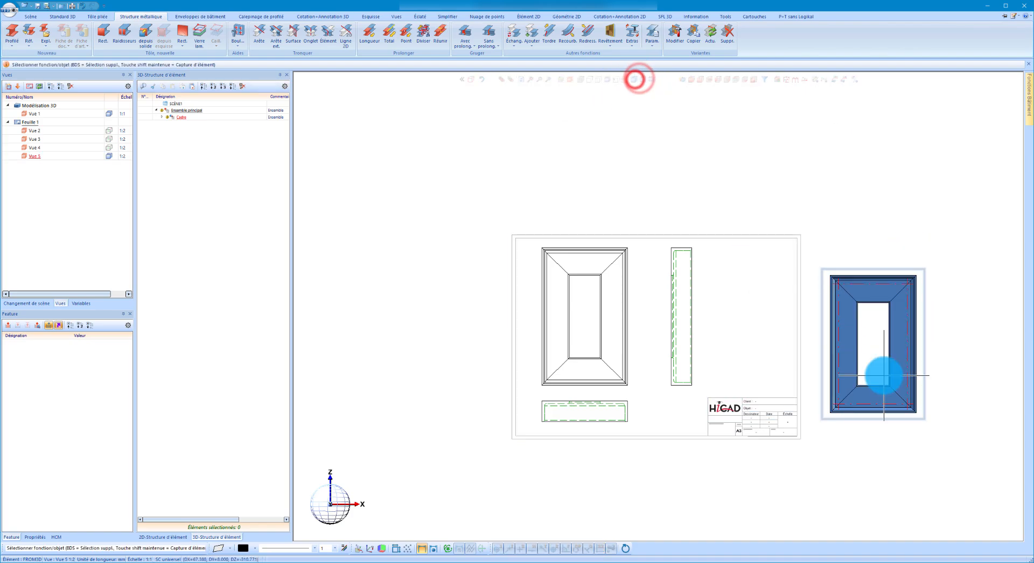
pyautogui.scroll(2, 881, 370)
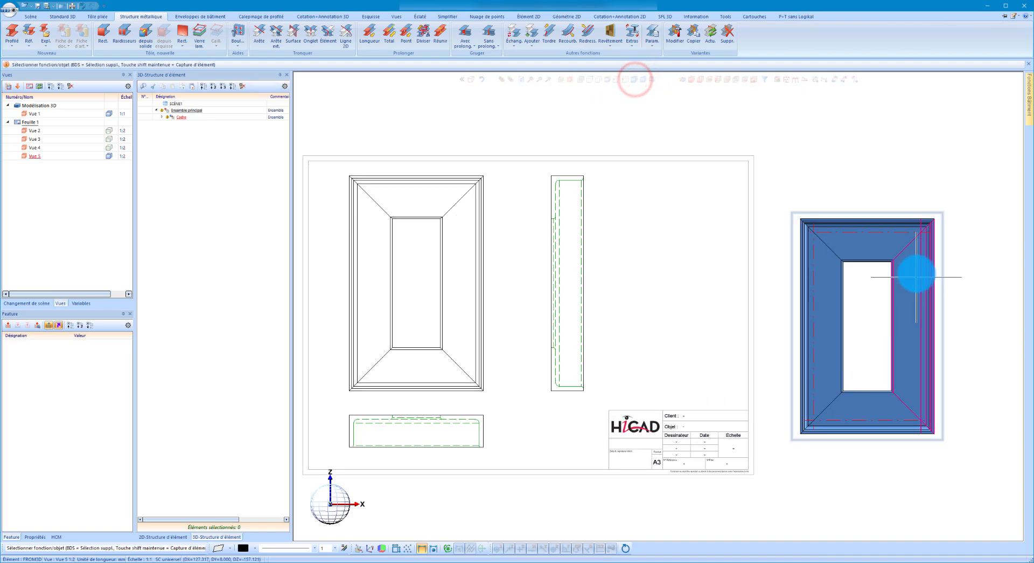
pyautogui.click(692, 81)
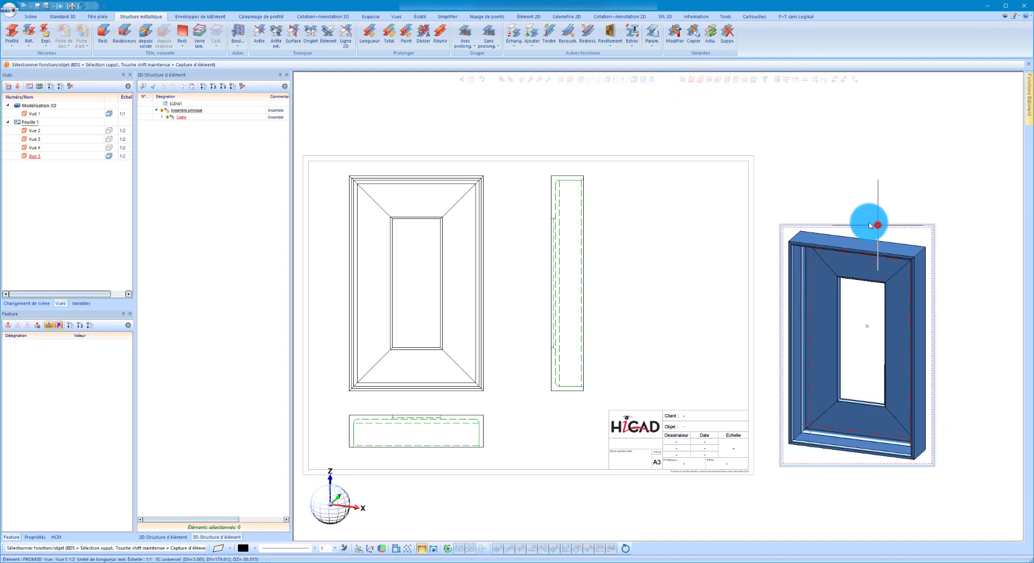
# Step: Move the shaded axonometric view onto the sheet, set its scale to 1:10, and place it just above the title block
pyautogui.moveTo(870, 226); pyautogui.dragTo(688, 180)
pyautogui.rightClick(694, 184)
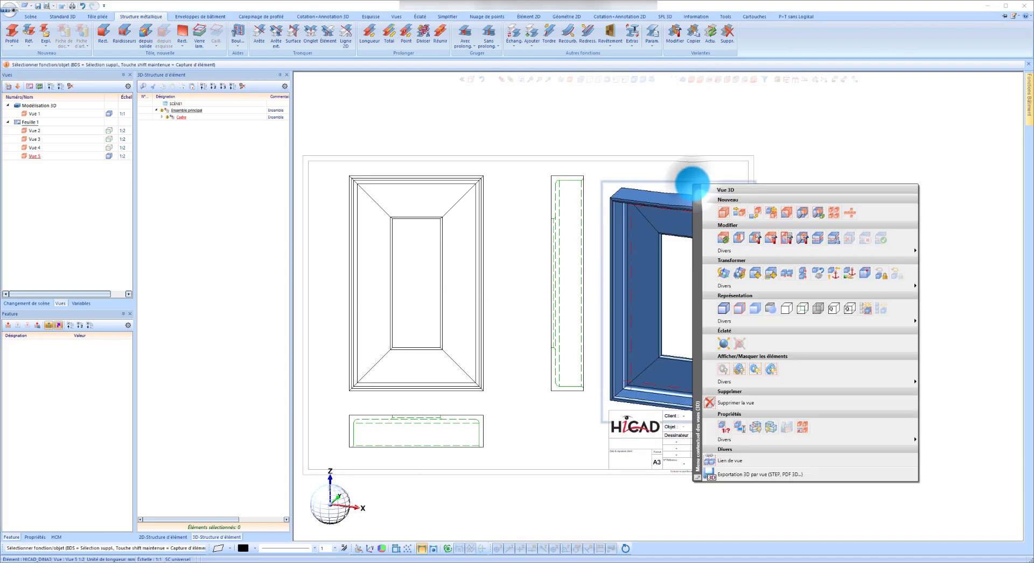
pyautogui.click(726, 427)
pyautogui.click(93, 244)
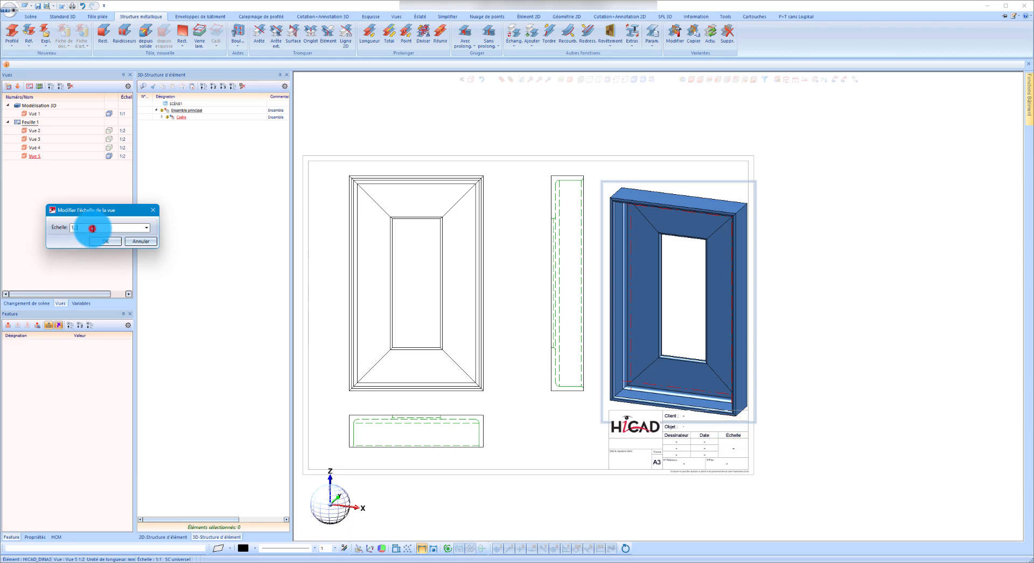
pyautogui.press('Return')
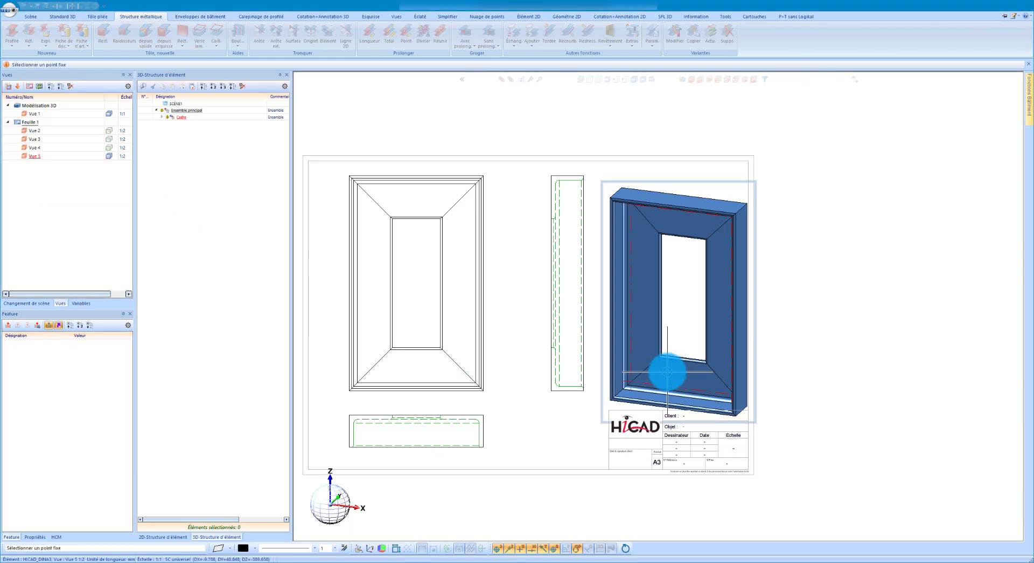
pyautogui.click(668, 368)
pyautogui.scroll(3, 674, 374)
pyautogui.moveTo(701, 351); pyautogui.dragTo(773, 380)
pyautogui.scroll(-4, 777, 377)
pyautogui.scroll(3, 720, 381)
pyautogui.scroll(-2, 755, 374)
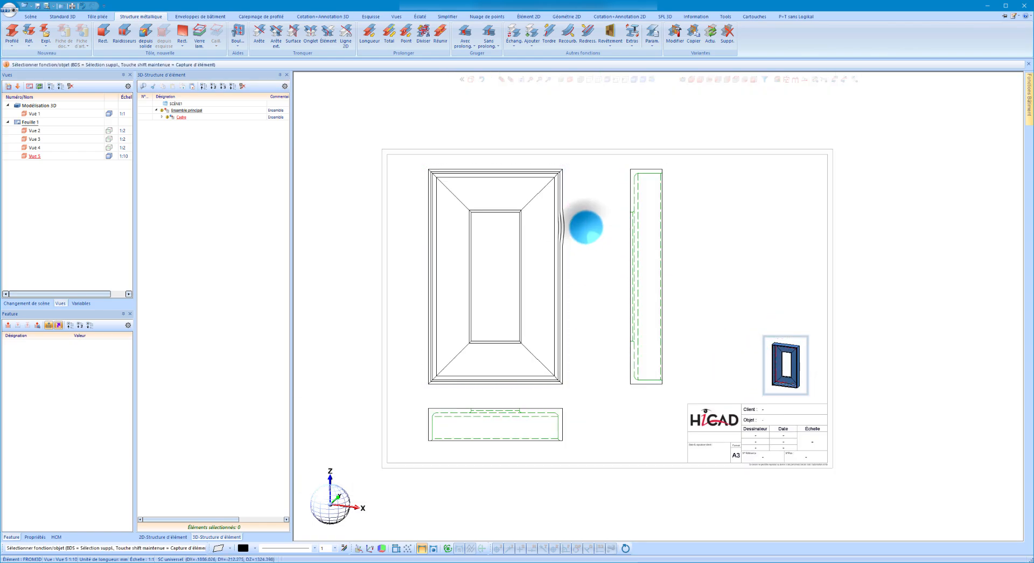
# Step: Start an interrupted view on the front view and add a break zone across the middle along the vertical axis to shorten its height
pyautogui.rightClick(586, 227)
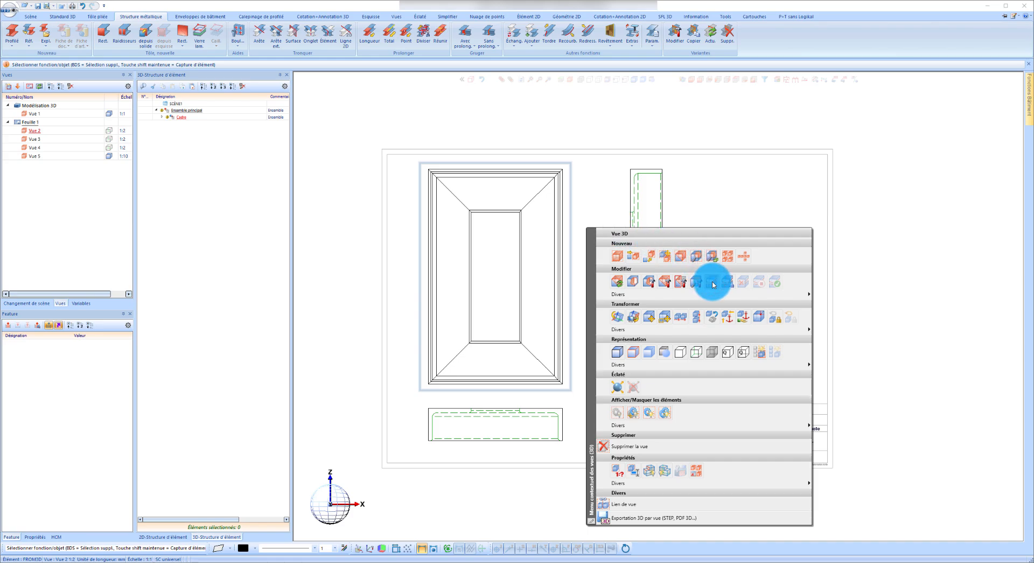
pyautogui.click(598, 175)
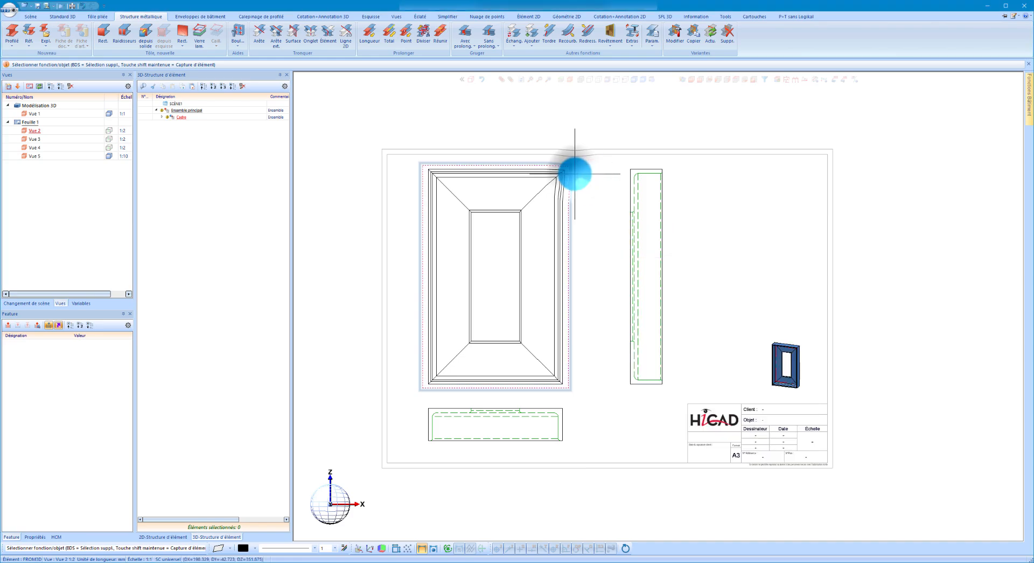
pyautogui.rightClick(575, 173)
pyautogui.click(699, 231)
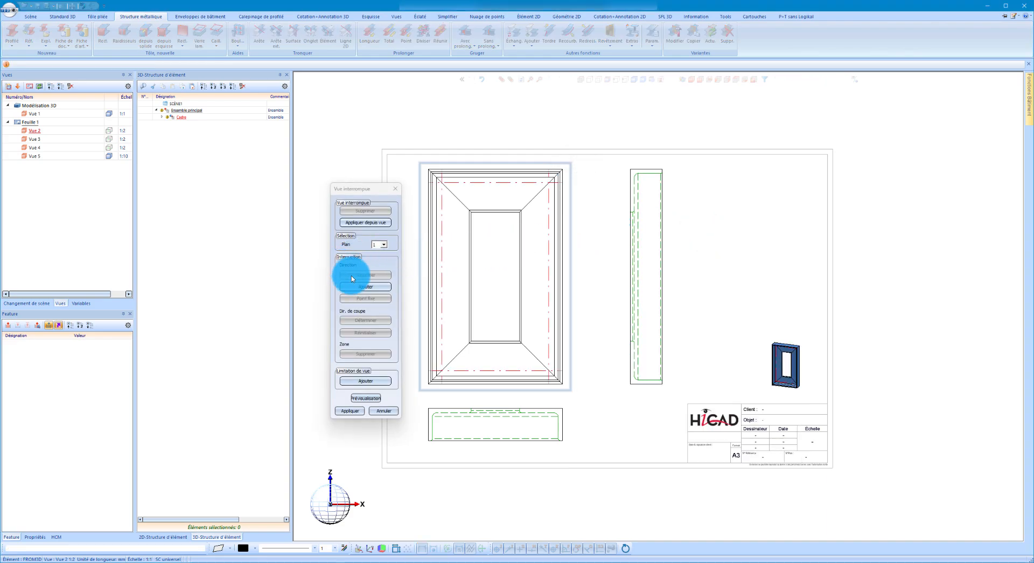
pyautogui.click(375, 287)
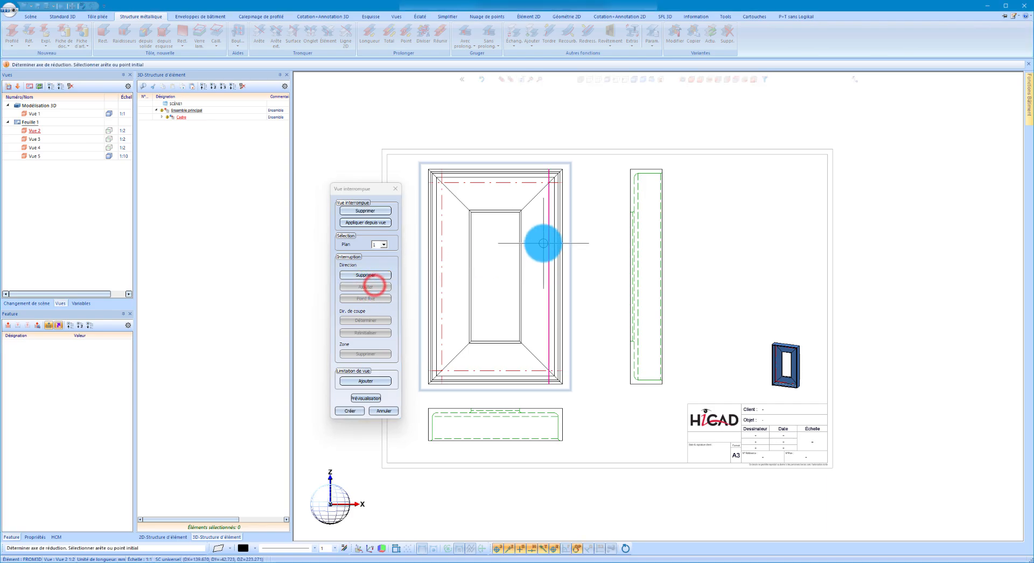
pyautogui.click(548, 240)
pyautogui.click(592, 237)
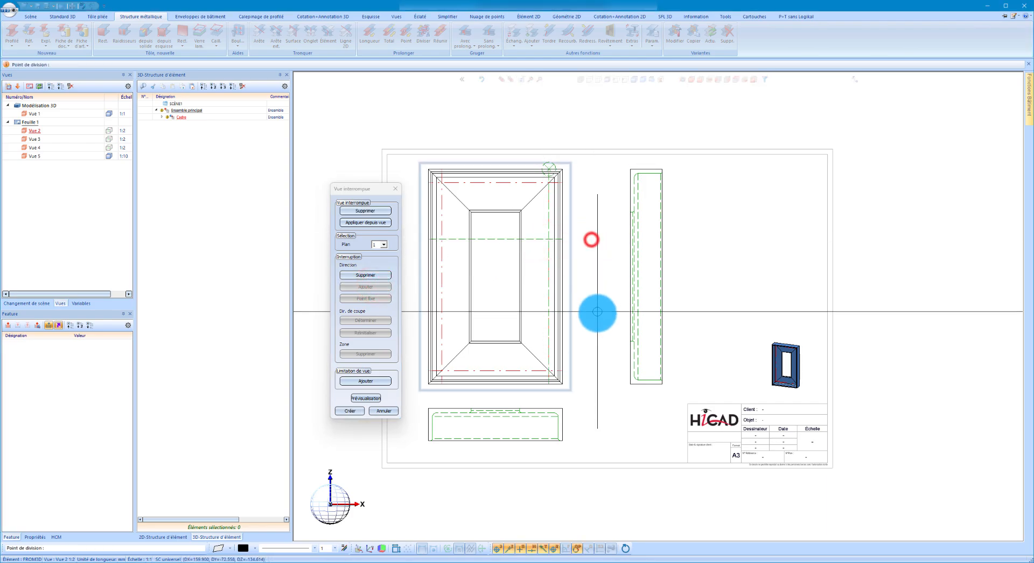
pyautogui.click(598, 316)
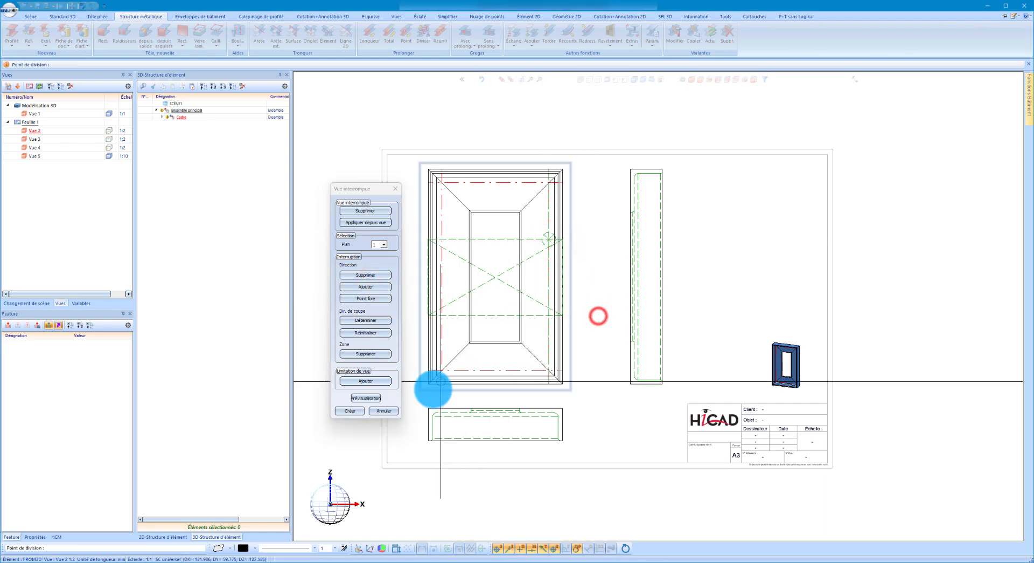
pyautogui.click(372, 287)
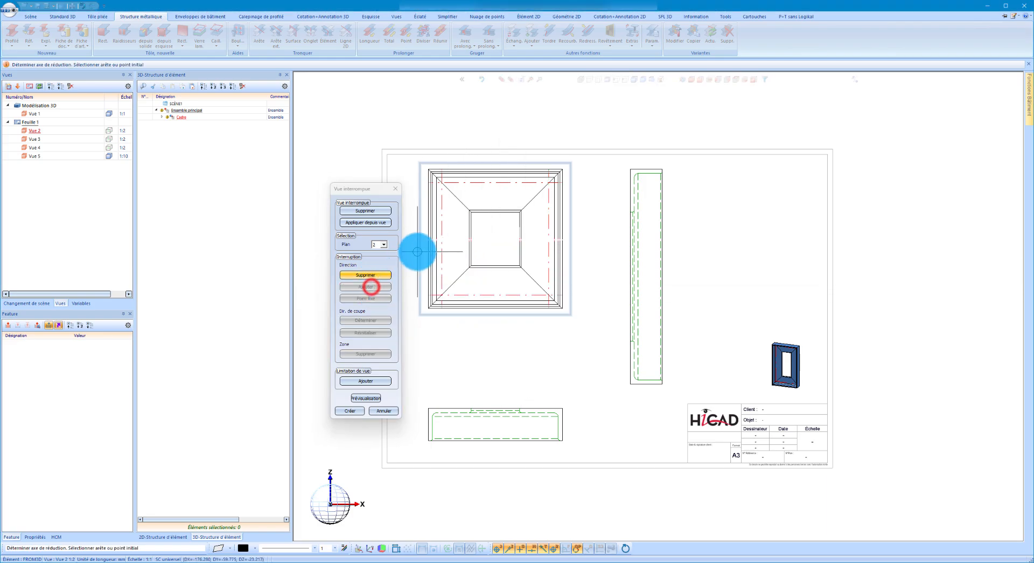
pyautogui.click(448, 237)
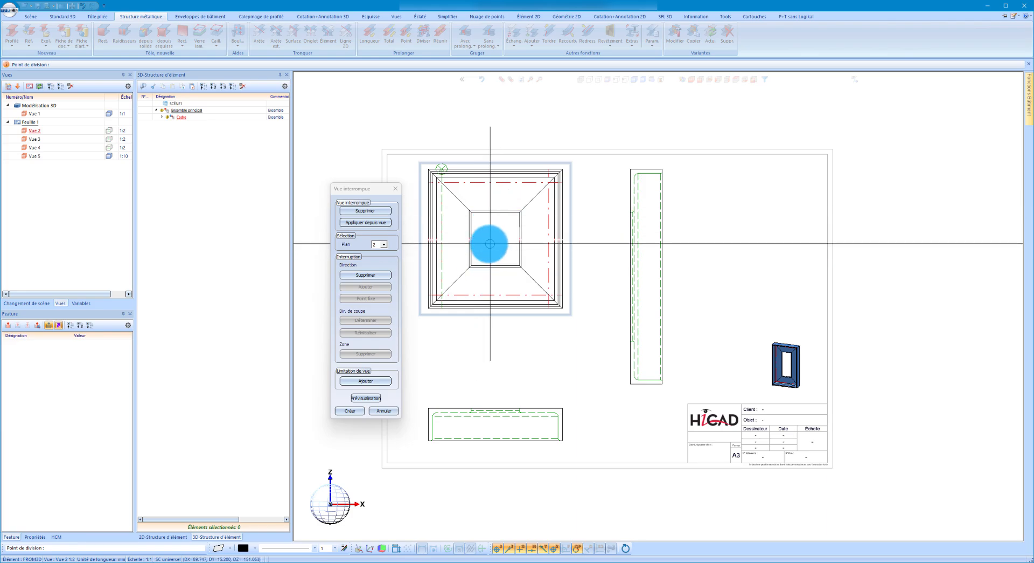
pyautogui.click(377, 276)
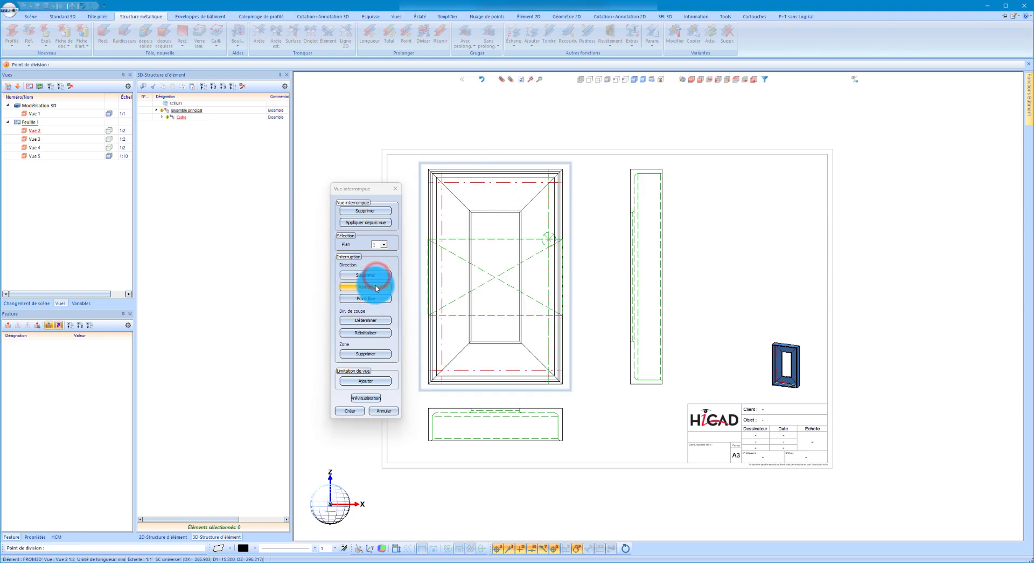
# Step: Add a second interruption along the upper horizontal axis to shorten the front view's width, and create the interrupted view
pyautogui.click(376, 288)
pyautogui.click(480, 183)
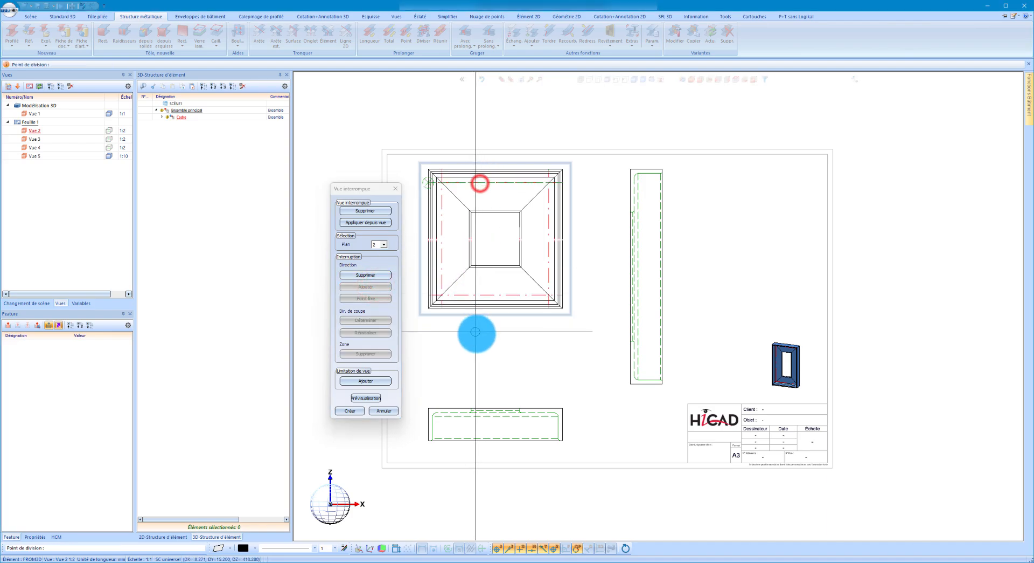
pyautogui.click(481, 340)
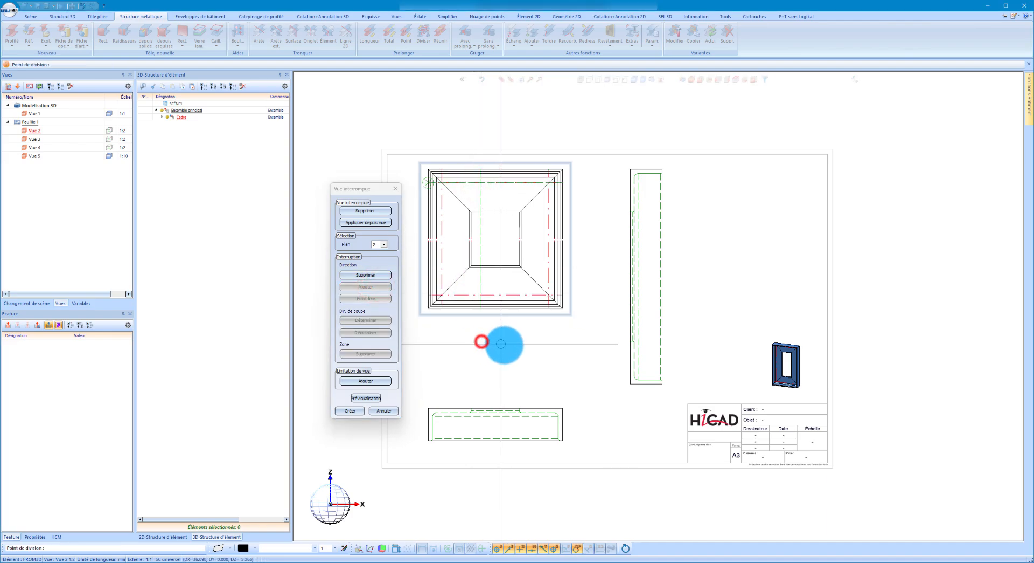
pyautogui.click(358, 413)
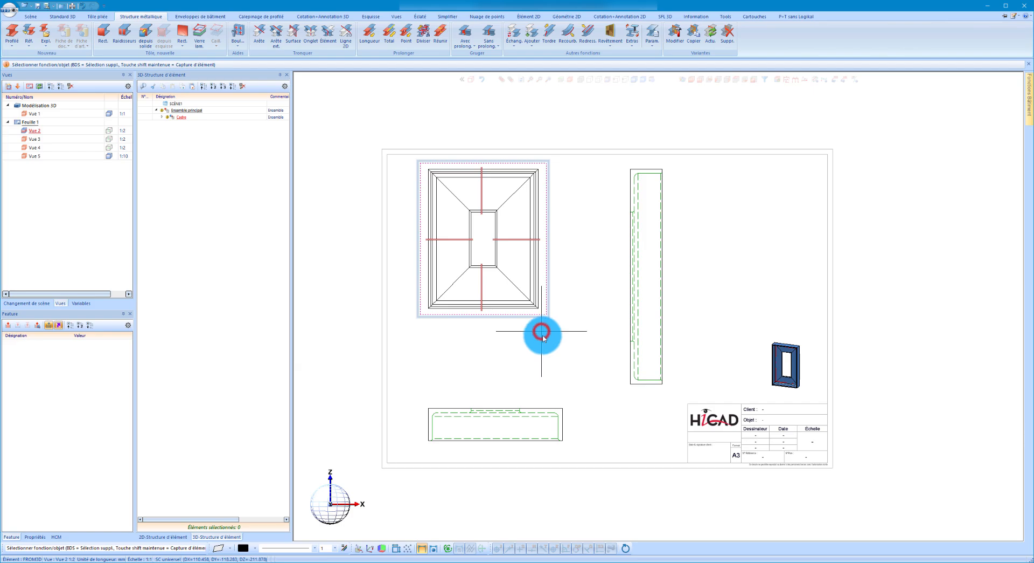
# Step: Transfer the front view's interruptions to the side view and the top view so that both are shortened to match
pyautogui.moveTo(541, 331)
pyautogui.mouseDown()
pyautogui.moveTo(554, 342)
pyautogui.moveTo(540, 332)
pyautogui.mouseUp()
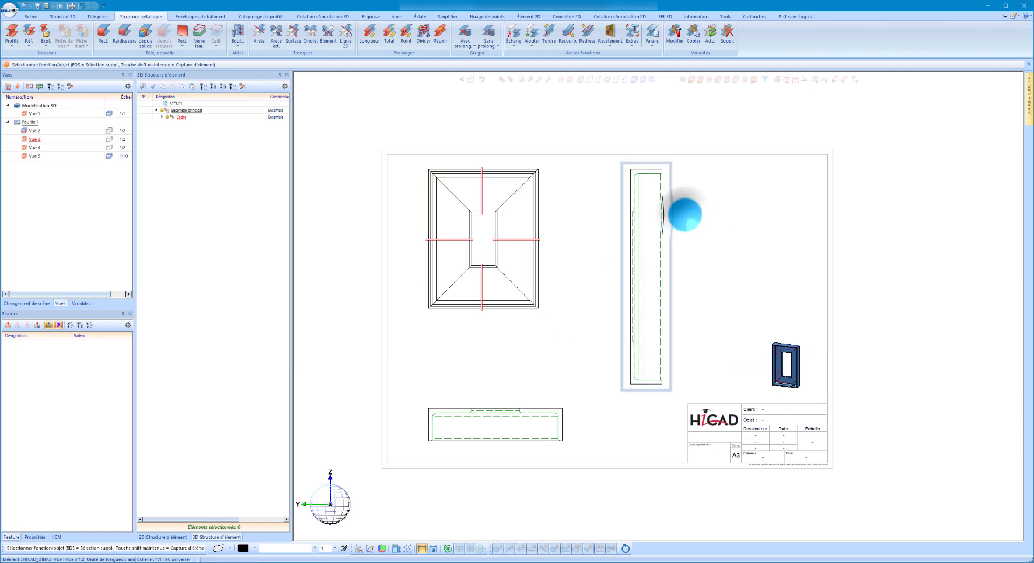
pyautogui.rightClick(684, 212)
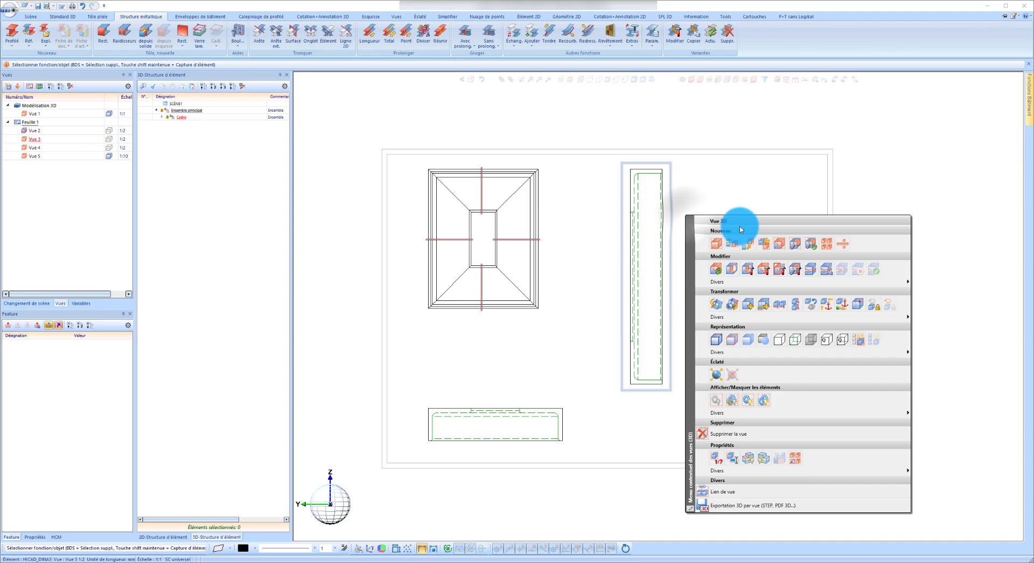
pyautogui.click(831, 276)
pyautogui.click(561, 252)
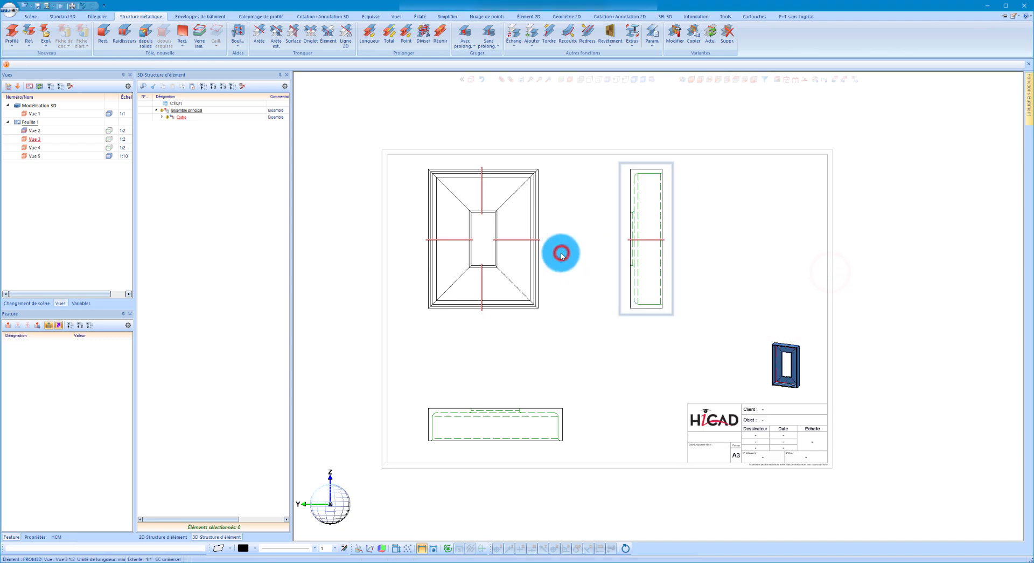
pyautogui.rightClick(518, 412)
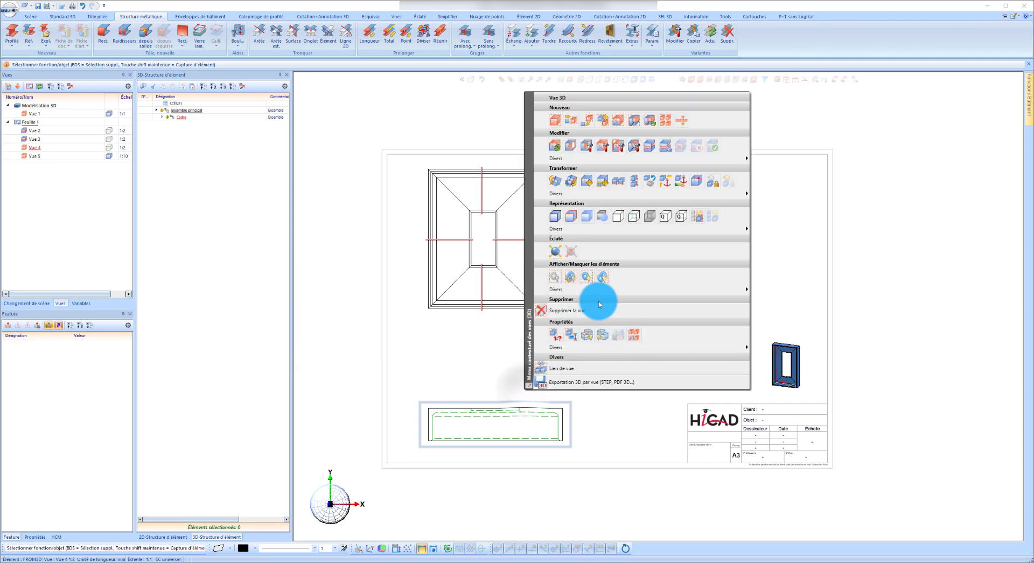
pyautogui.click(657, 174)
pyautogui.click(662, 151)
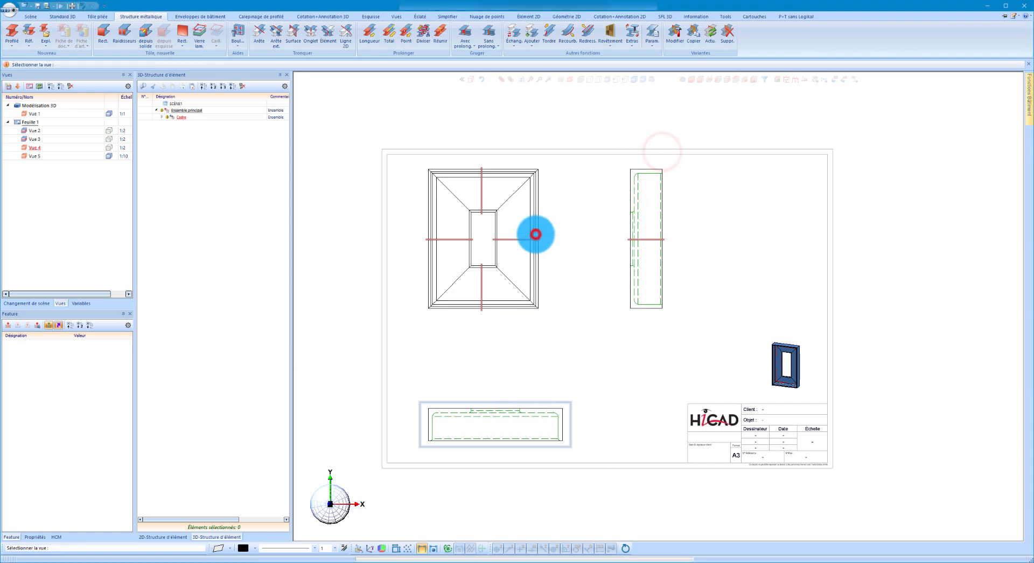
pyautogui.click(536, 235)
# Step: Move the shortened top view up closer to the front view and the side view across closer to it
pyautogui.moveTo(557, 395); pyautogui.dragTo(549, 333)
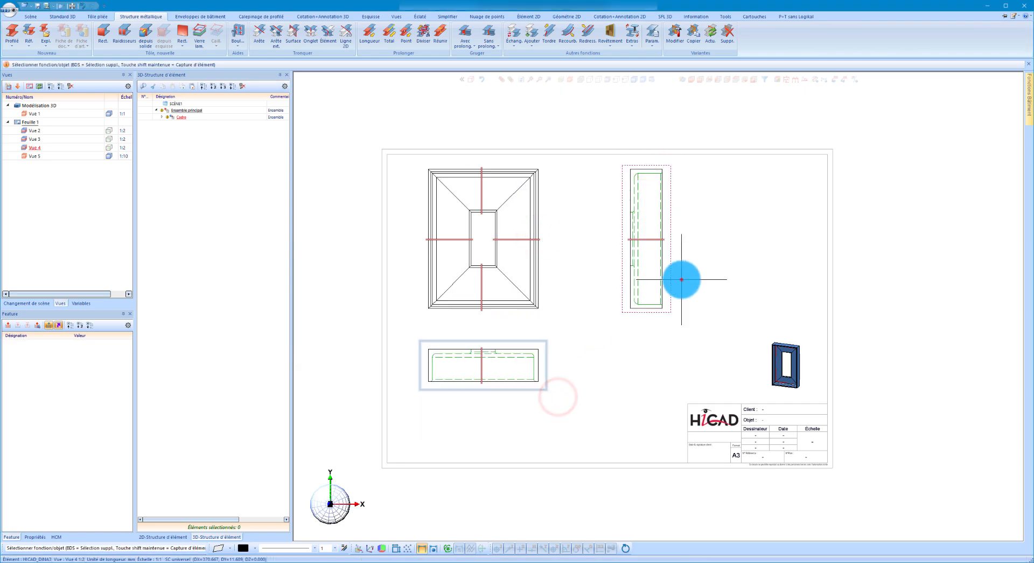
pyautogui.moveTo(681, 279); pyautogui.dragTo(658, 280)
pyautogui.click(653, 281)
# Step: Create section view A-A from the front view with a vertical cut line near its middle, placed beyond the side view at scale 1:2
pyautogui.rightClick(565, 205)
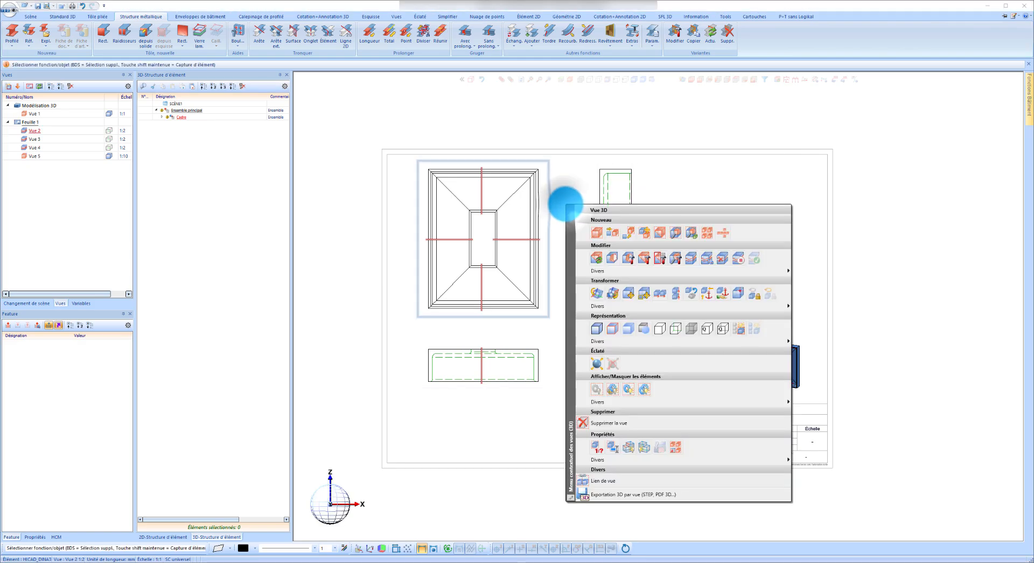
pyautogui.click(563, 185)
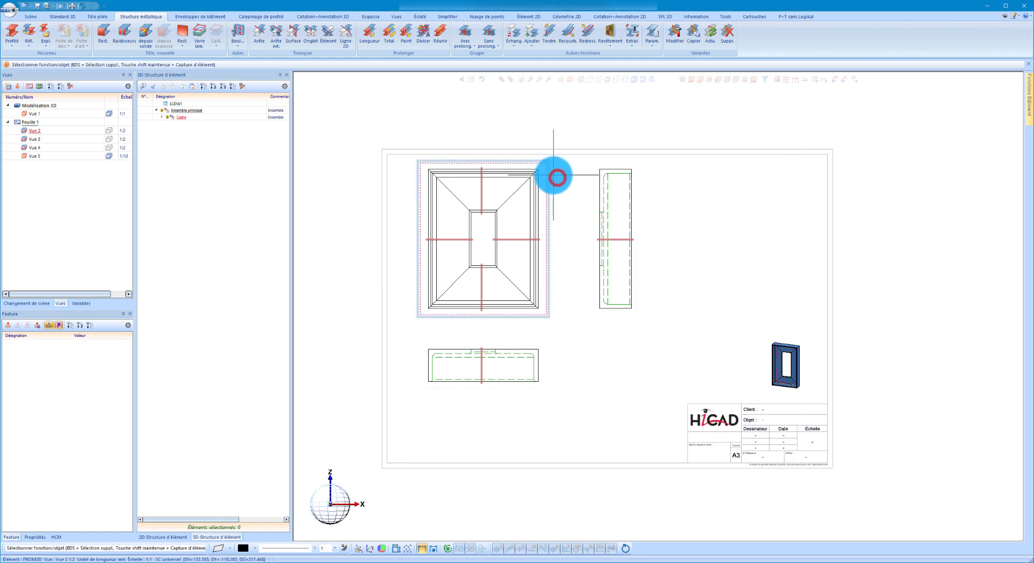
pyautogui.rightClick(554, 172)
pyautogui.click(647, 203)
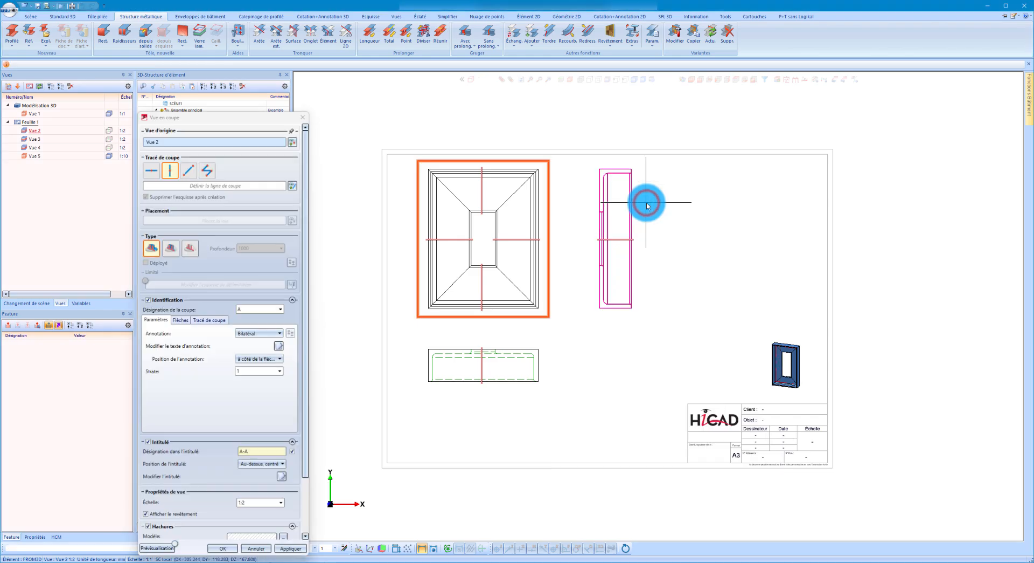
pyautogui.click(177, 175)
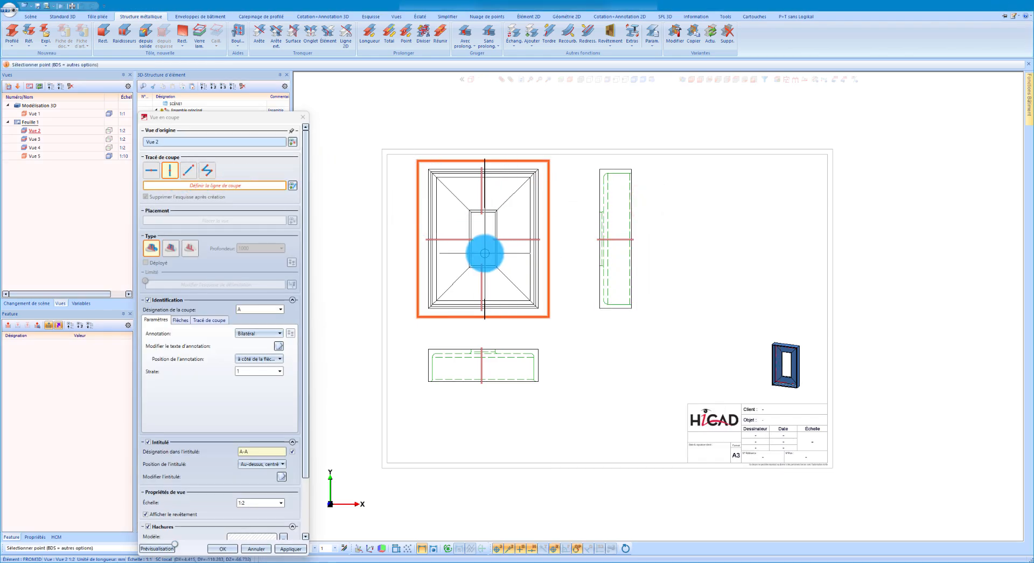
pyautogui.click(487, 251)
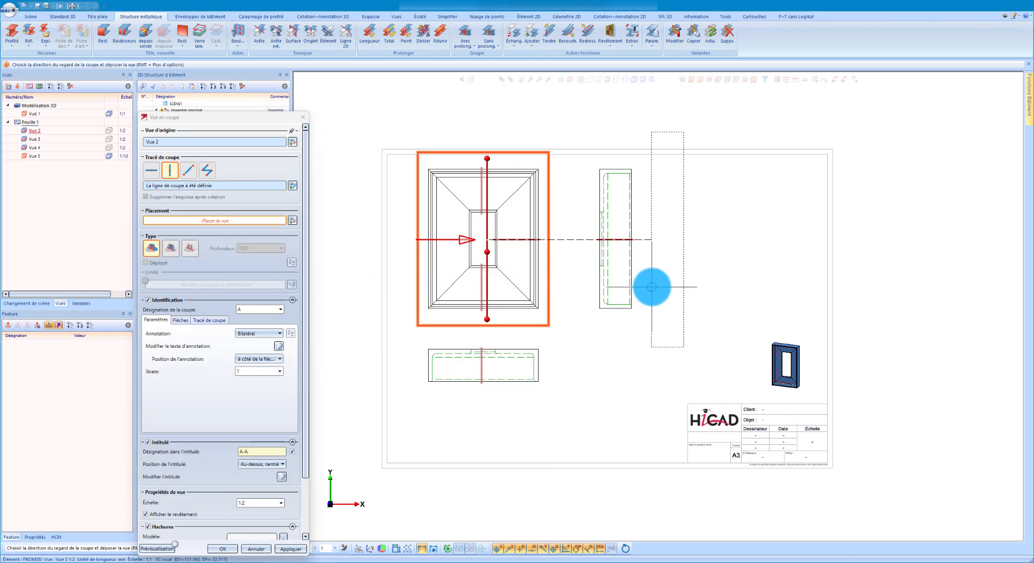
pyautogui.click(672, 285)
pyautogui.click(238, 507)
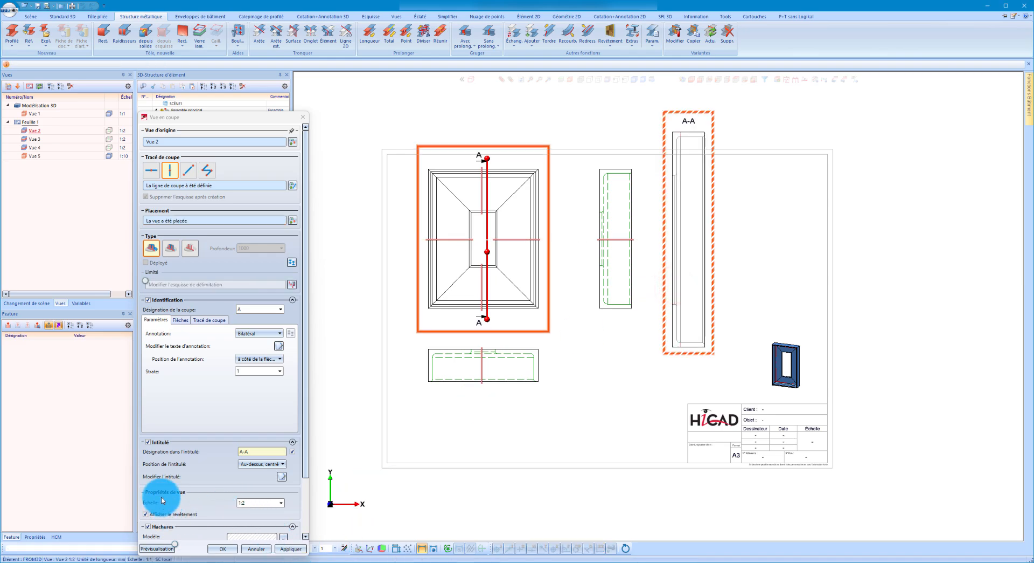
pyautogui.moveTo(306, 467); pyautogui.dragTo(322, 531)
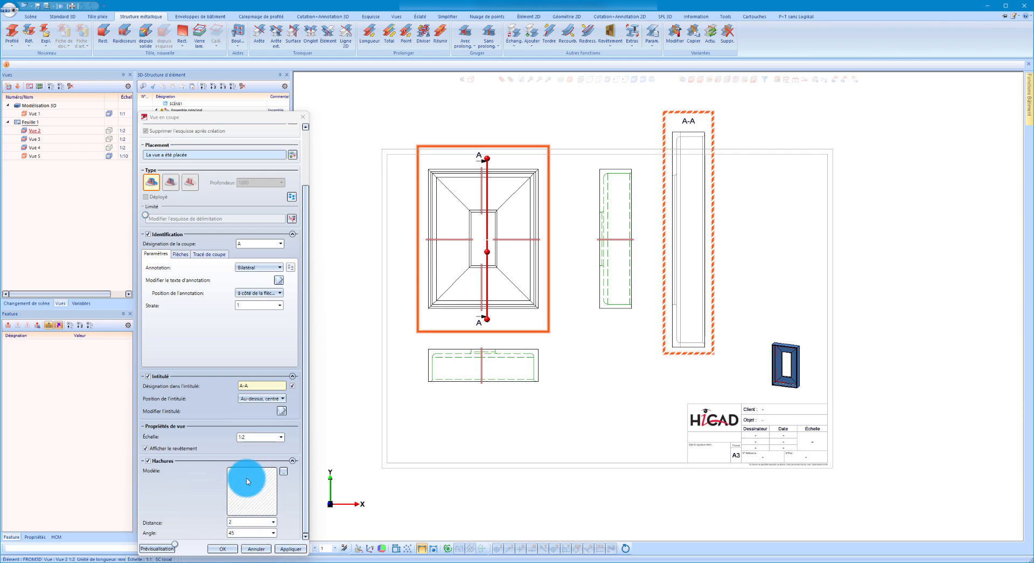
pyautogui.click(221, 548)
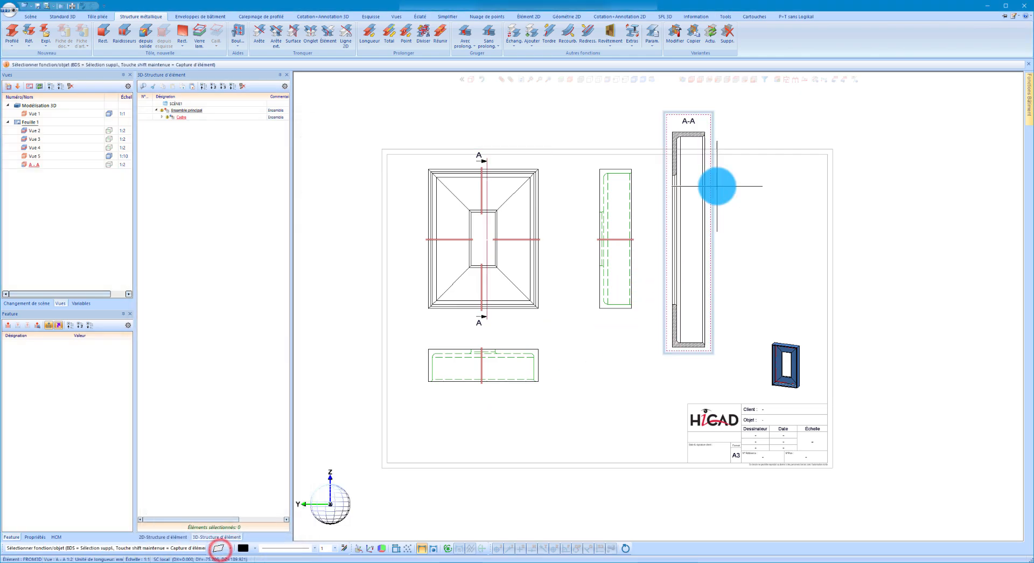
# Step: Apply the front view's interruption to section view A-A and link the section in alignment with the front view
pyautogui.rightClick(719, 225)
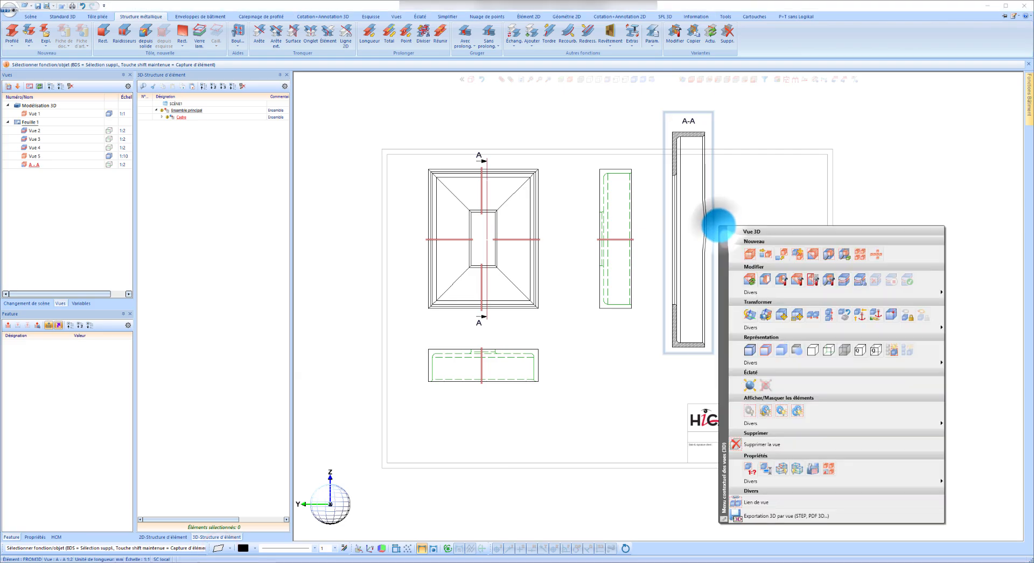
pyautogui.click(858, 282)
pyautogui.click(542, 257)
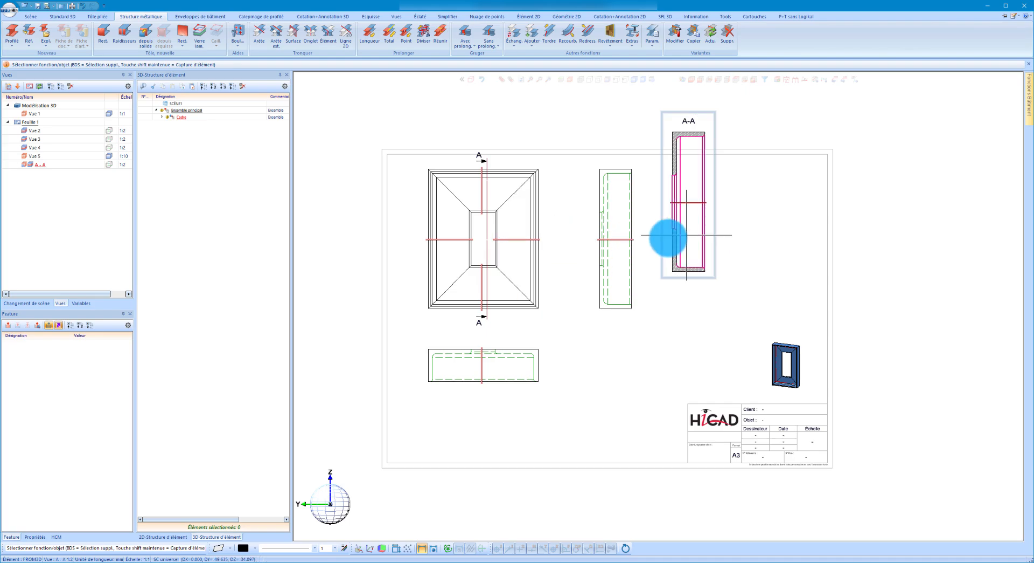
pyautogui.rightClick(714, 268)
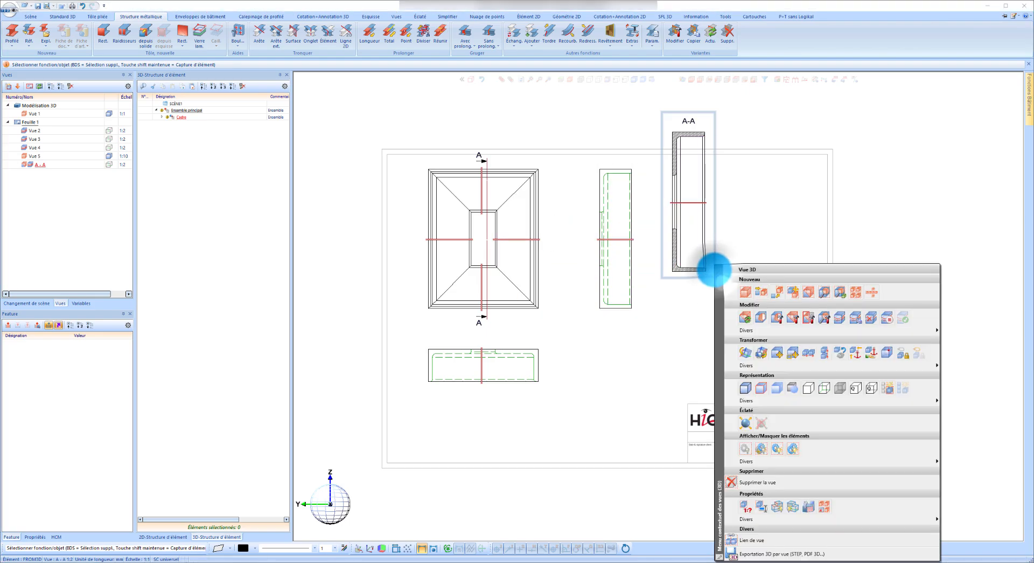
pyautogui.click(753, 541)
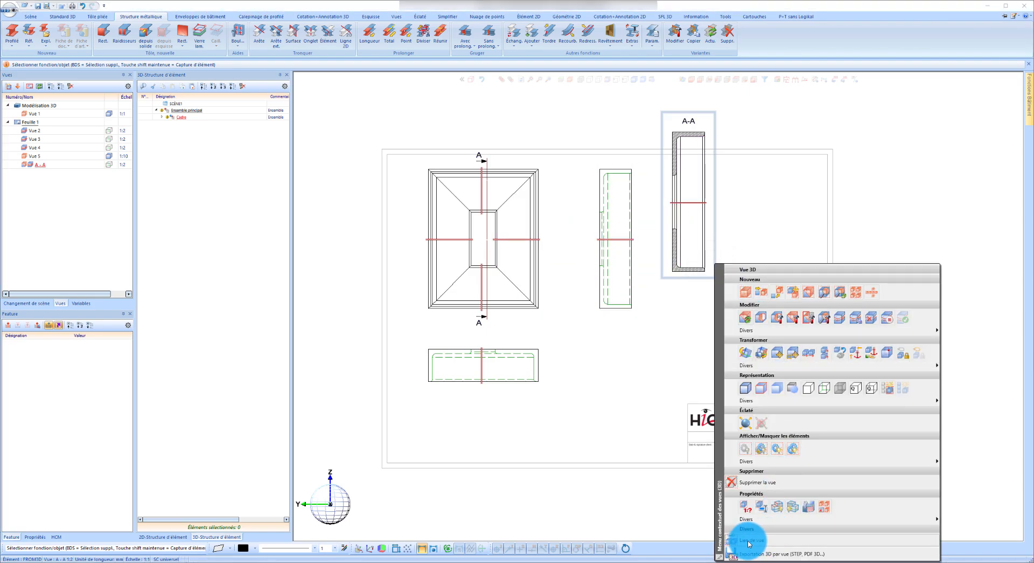
pyautogui.click(803, 501)
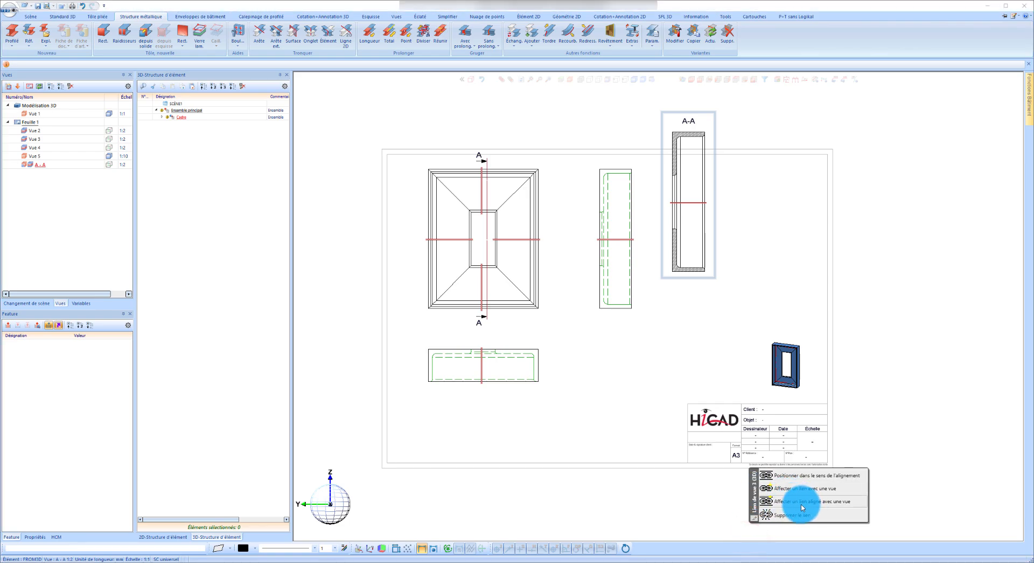
pyautogui.click(550, 312)
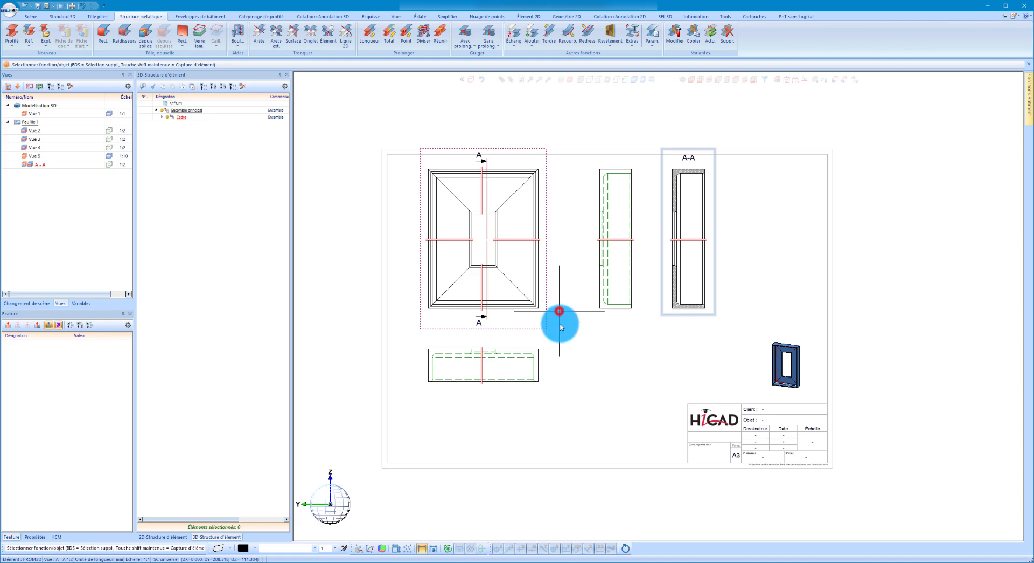
# Step: Move the front view and its linked views slightly lower on the sheet, and reposition the axonometric view just above the title block
pyautogui.moveTo(560, 324); pyautogui.dragTo(559, 331)
pyautogui.moveTo(810, 355); pyautogui.dragTo(808, 339)
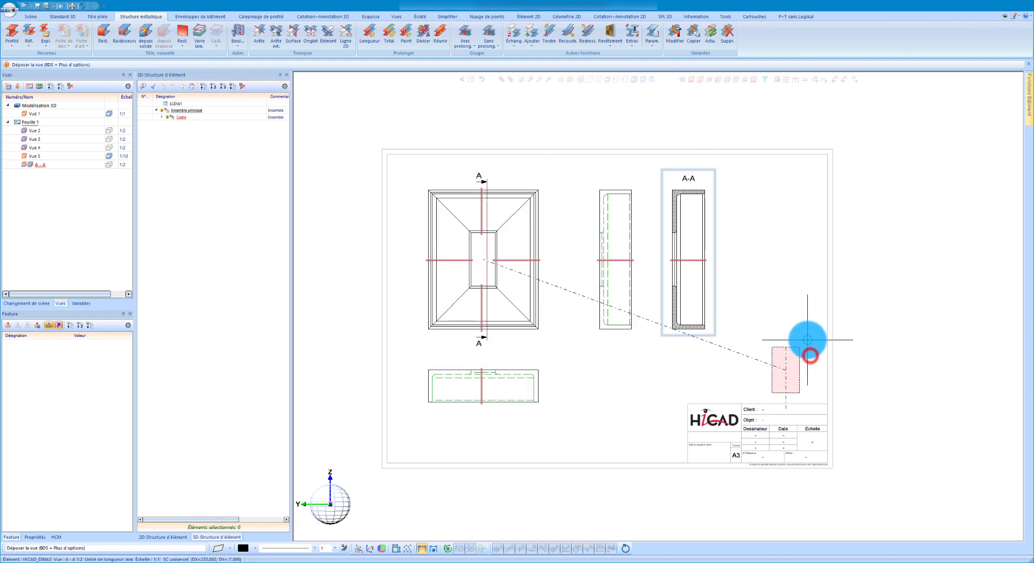
pyautogui.click(808, 341)
# Step: Dimension the frame's overall height along the outer right edge of the front view
pyautogui.click(799, 80)
pyautogui.scroll(3, 571, 291)
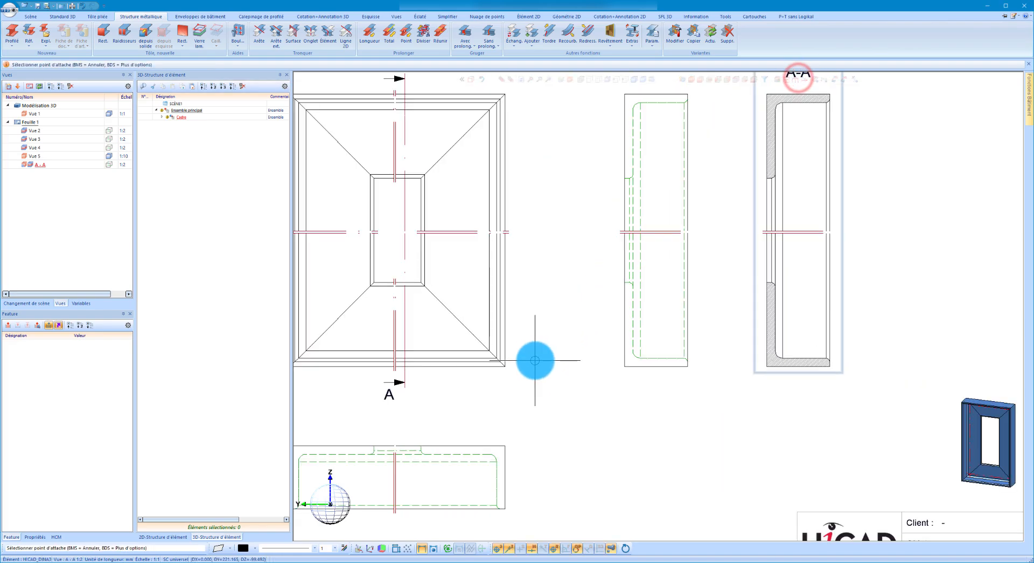
pyautogui.click(507, 366)
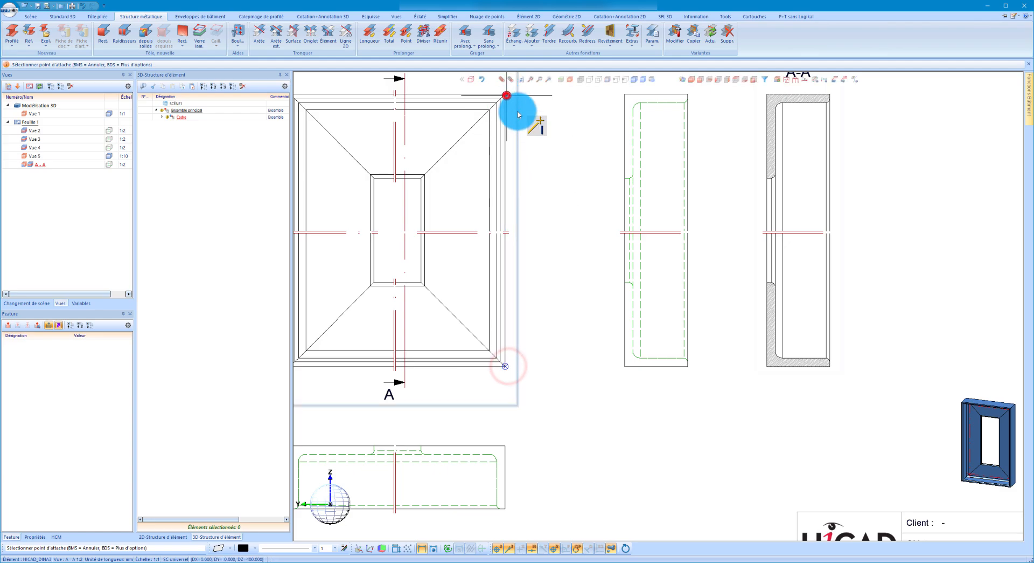
pyautogui.click(561, 138)
pyautogui.scroll(-1, 557, 265)
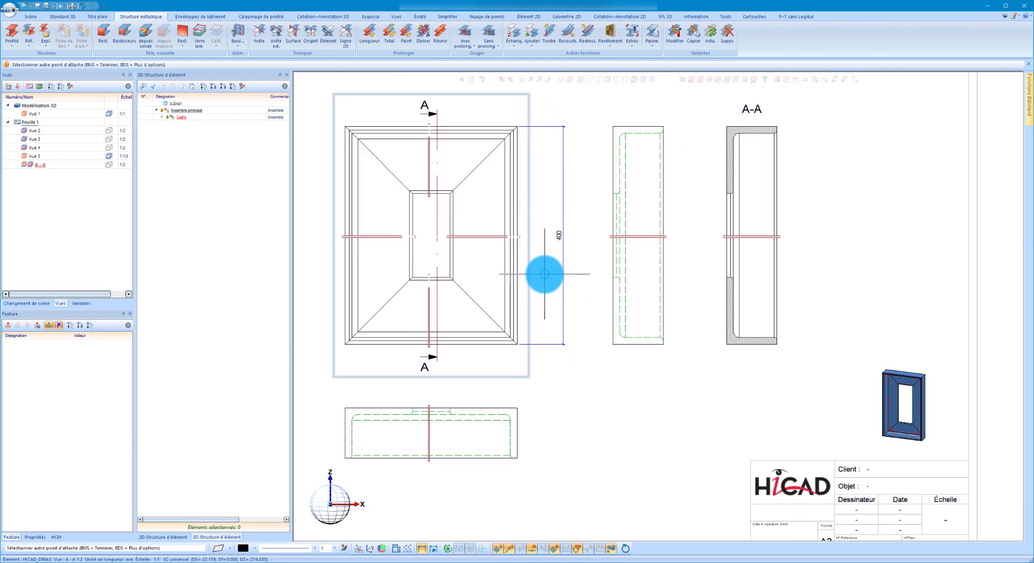
pyautogui.middleClick(527, 337)
# Step: Add a vertical chain dimension on the front view from the lower outer corner through the opening's lower and upper corners to the upper outer corner
pyautogui.click(518, 346)
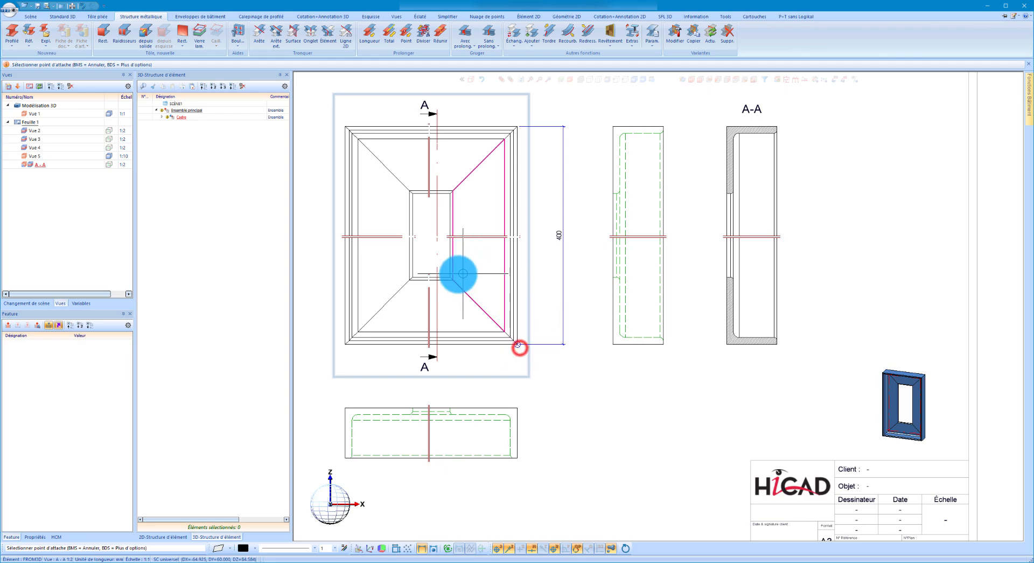
pyautogui.click(448, 276)
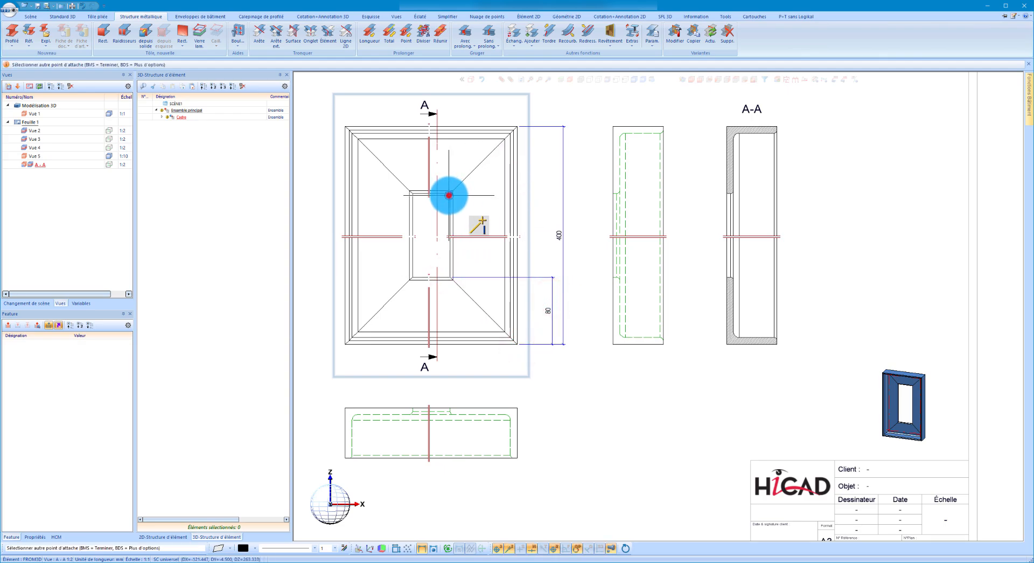
pyautogui.click(516, 128)
pyautogui.middleClick(639, 183)
# Step: Hide the tangential edges in the front, side, top and A-A section views, leaving the axonometric view out of the selection
pyautogui.scroll(-2, 637, 201)
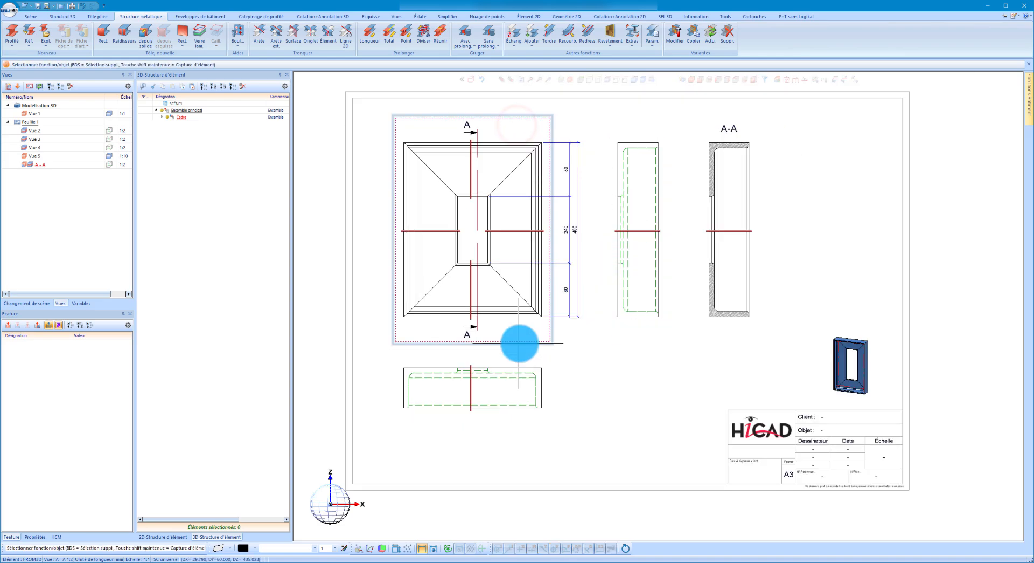
pyautogui.scroll(-1, 597, 333)
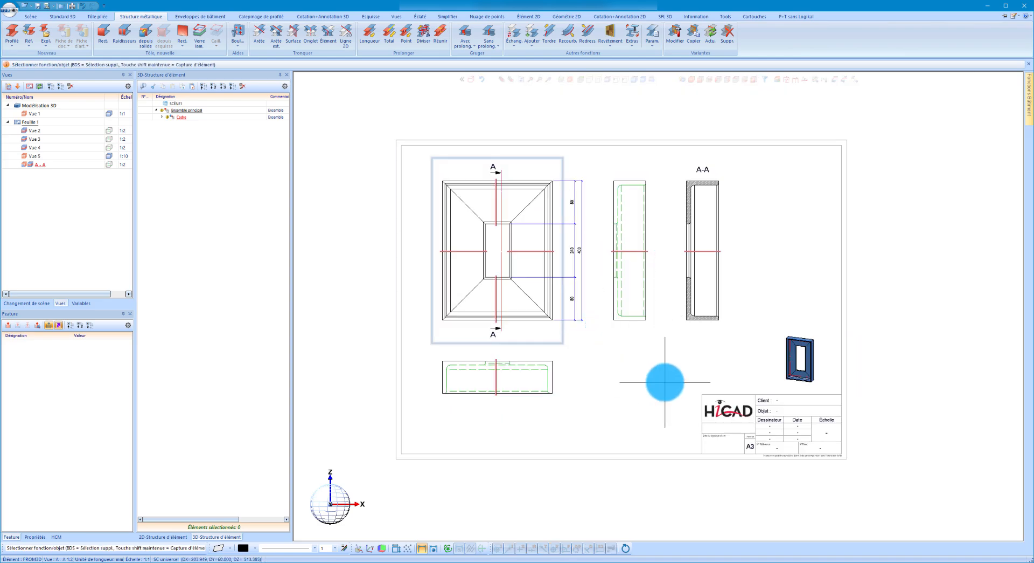
pyautogui.scroll(1, 543, 291)
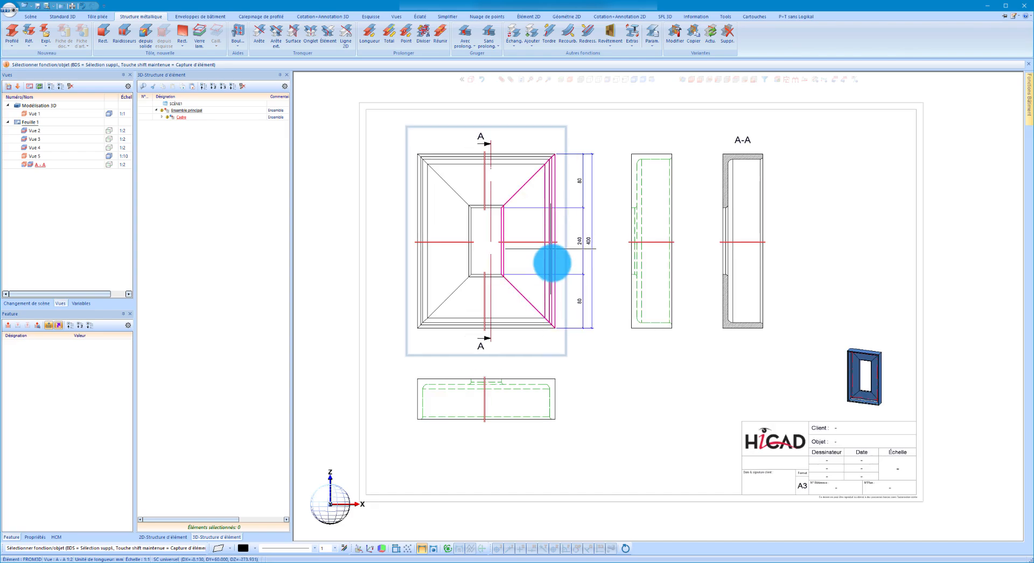
pyautogui.click(585, 399)
pyautogui.click(654, 340)
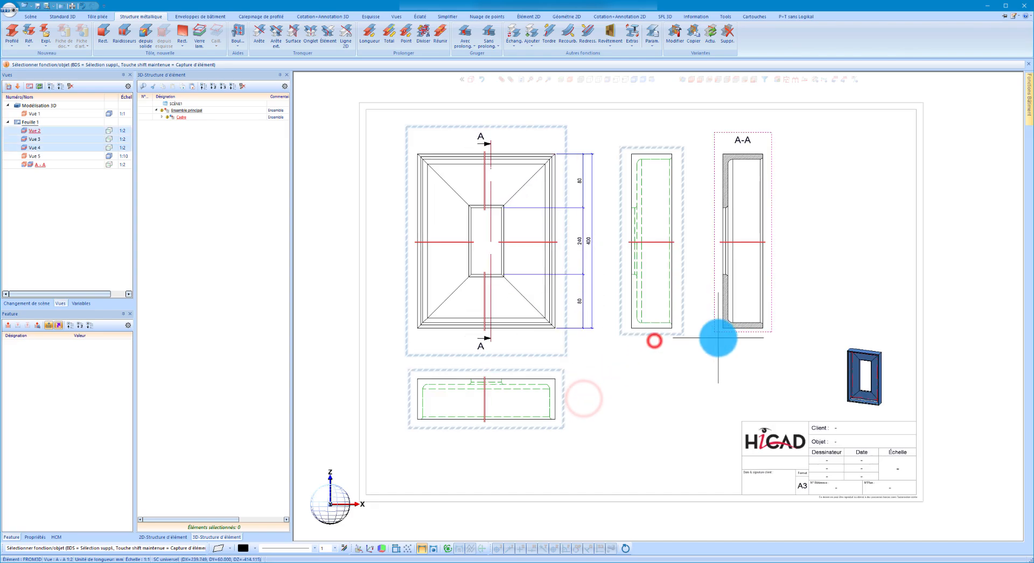
pyautogui.click(718, 338)
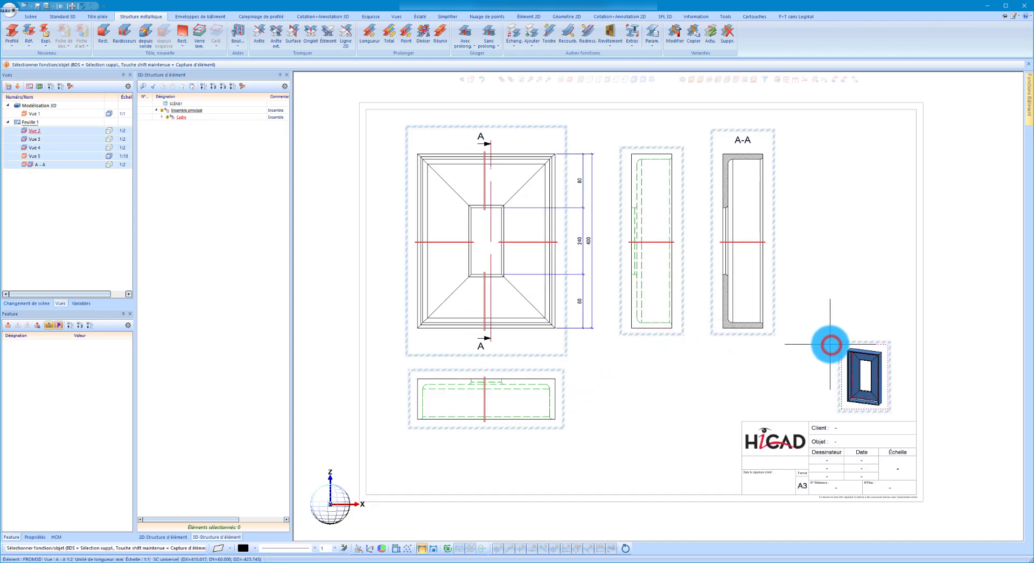
pyautogui.keyDown('ctrl'); pyautogui.click(832, 345); pyautogui.keyUp('ctrl')
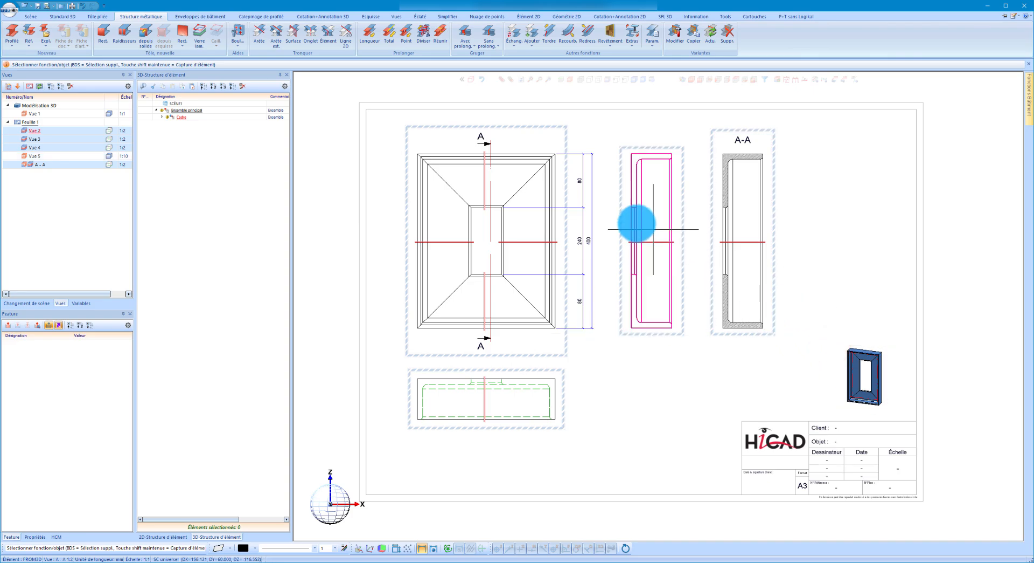
pyautogui.rightClick(39, 148)
pyautogui.click(101, 271)
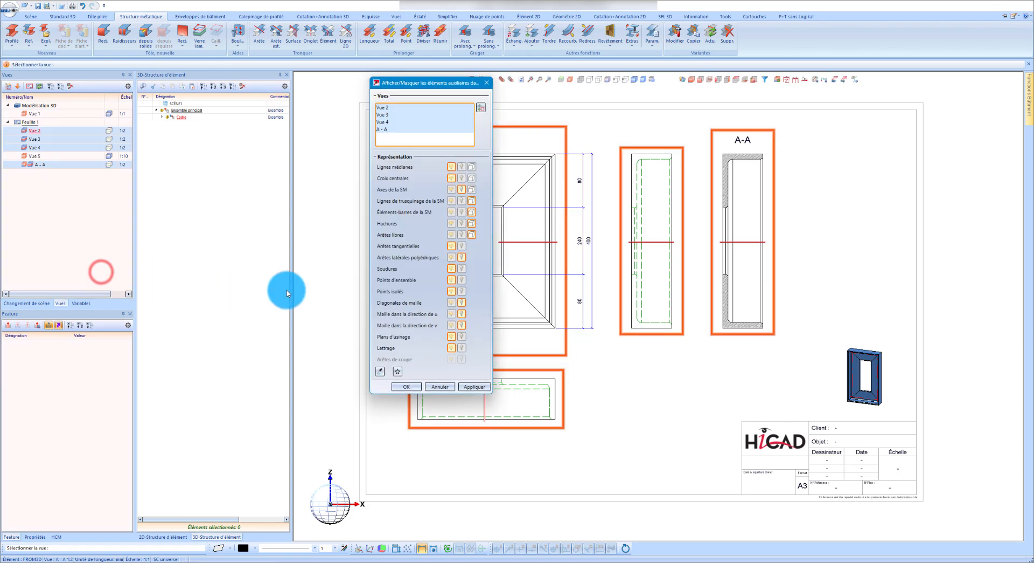
pyautogui.click(463, 248)
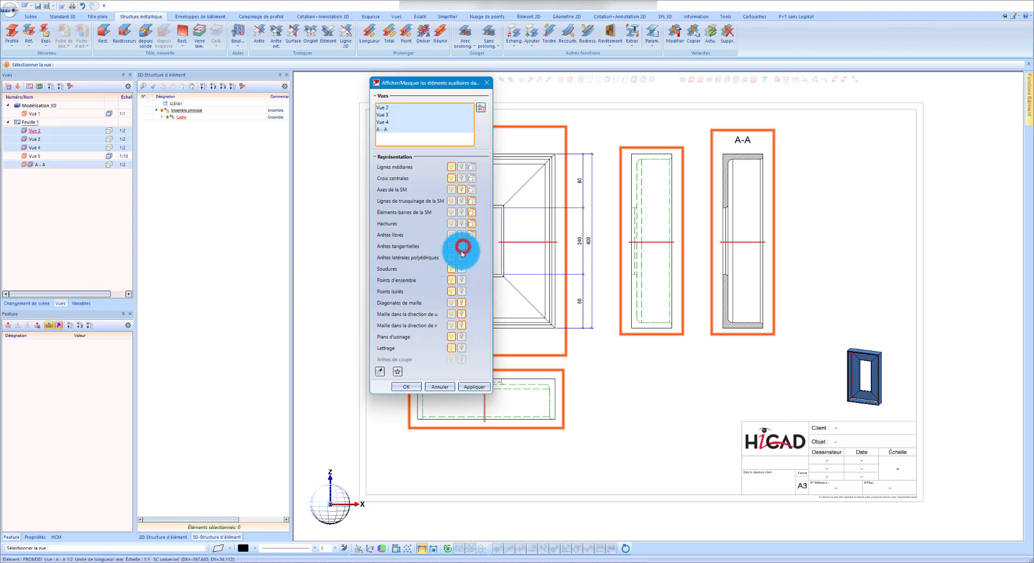
pyautogui.click(411, 387)
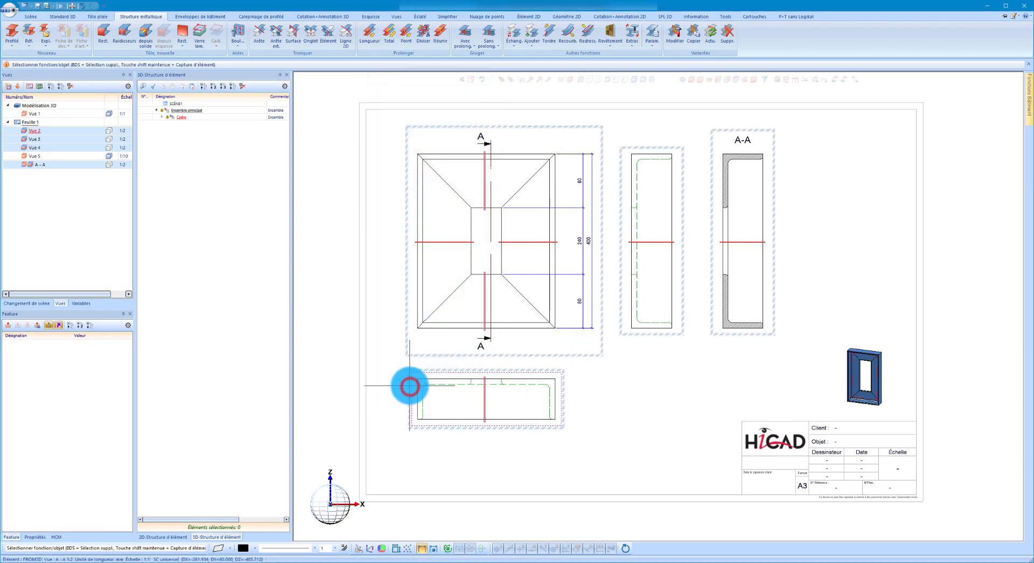
# Step: Clear the view selection and add a second, empty drawing sheet to the document
pyautogui.click(600, 414)
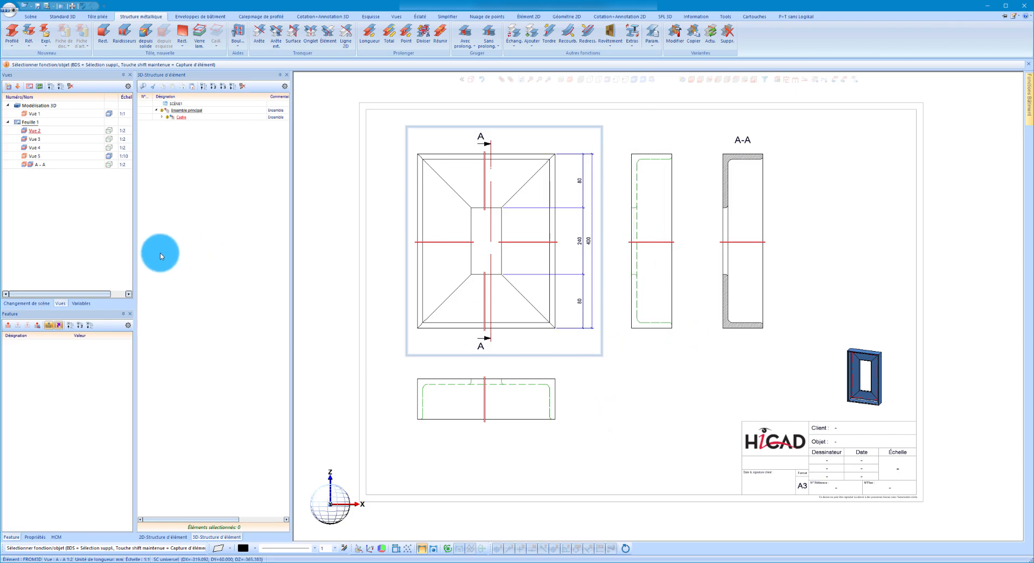
pyautogui.rightClick(61, 222)
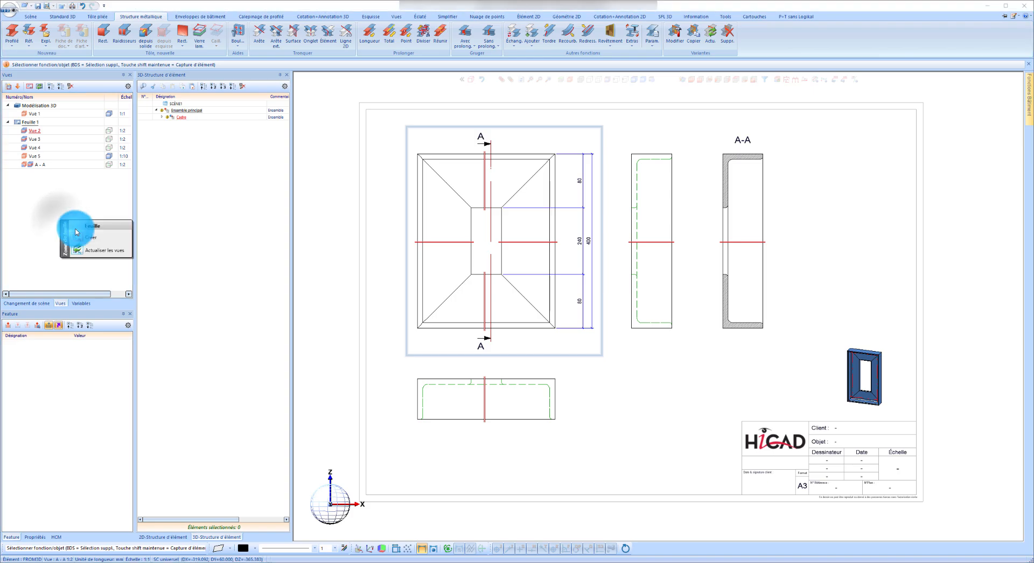
pyautogui.click(83, 235)
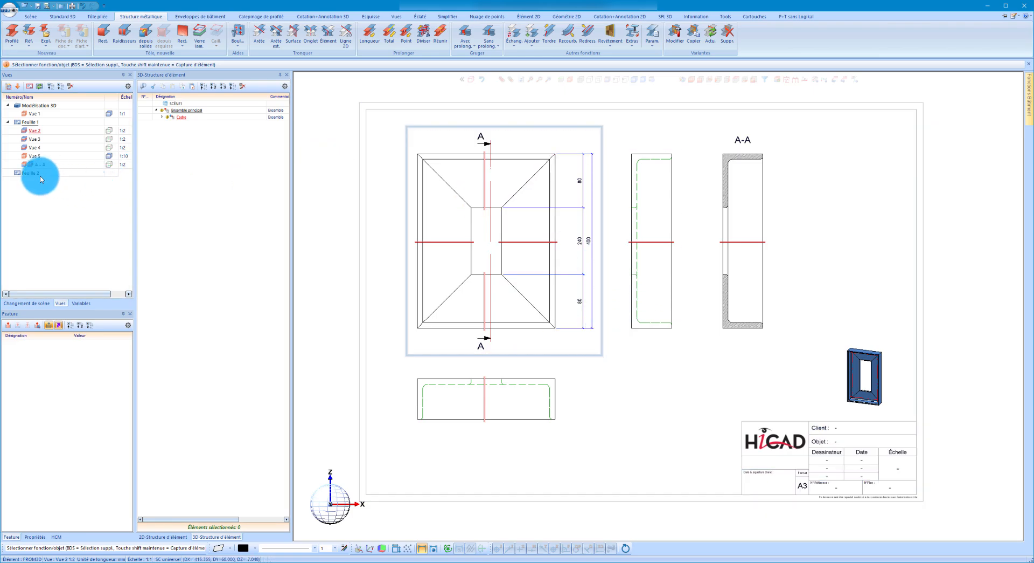
# Step: Copy the A-A section view into the free space outside the first sheet's frame, and move the copy to Feuille 2
pyautogui.scroll(-2, 500, 305)
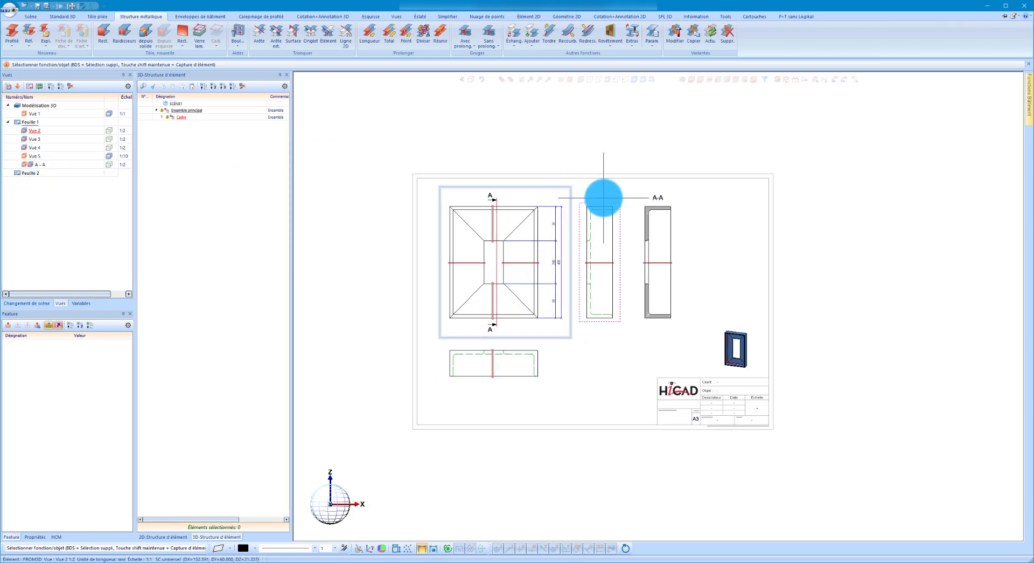
pyautogui.rightClick(689, 221)
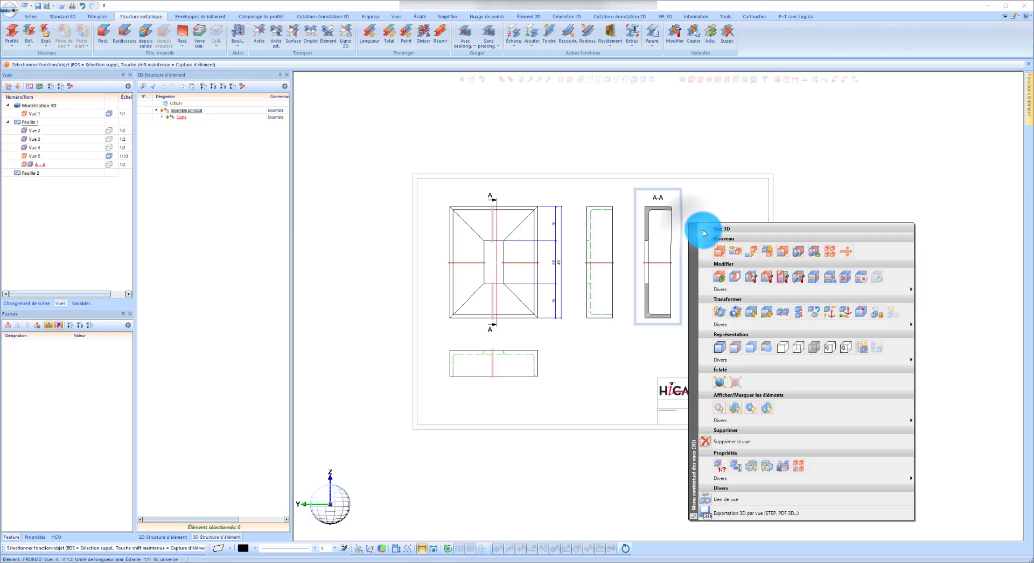
pyautogui.click(767, 251)
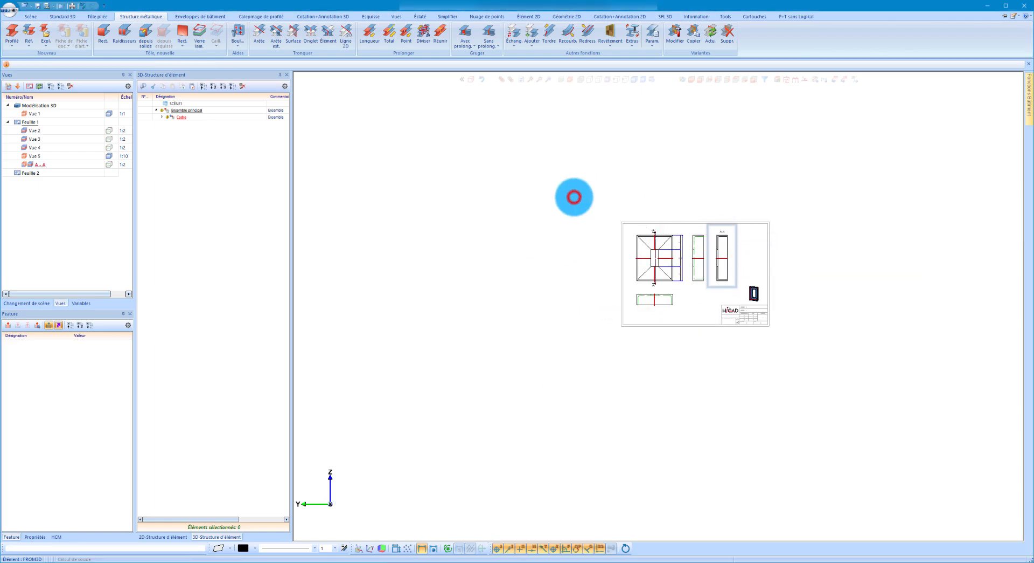
pyautogui.click(574, 196)
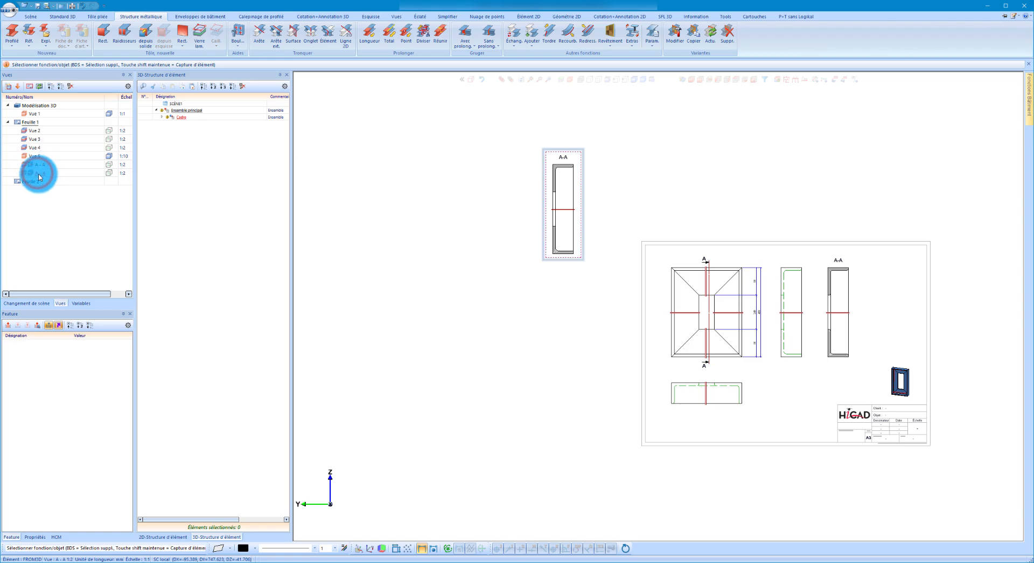
pyautogui.moveTo(39, 176)
pyautogui.mouseDown()
pyautogui.moveTo(75, 186)
pyautogui.moveTo(52, 189)
pyautogui.mouseUp()
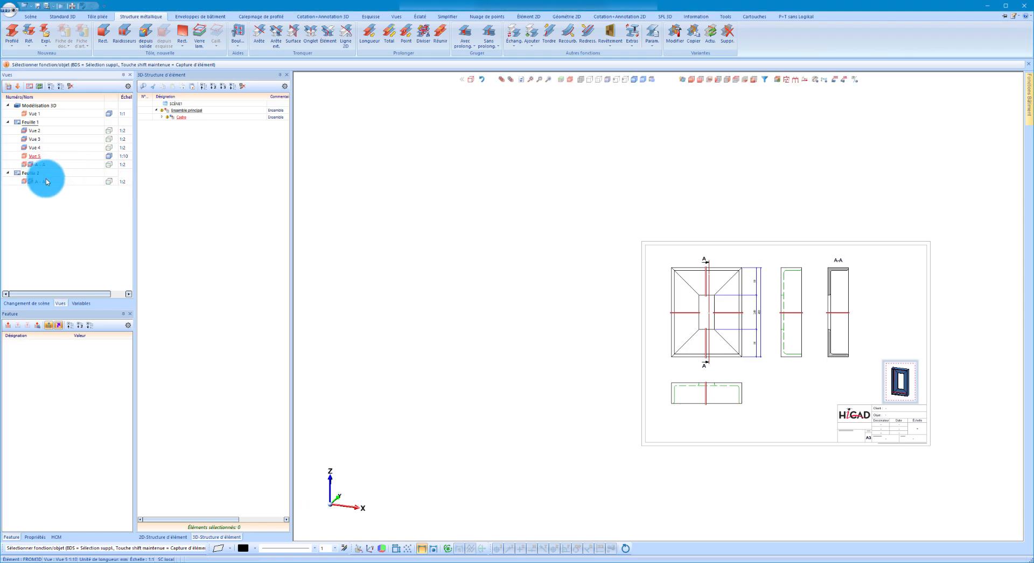
# Step: Insert an A3 portrait frame with an unfilled title block around the A-A view on Feuille 2, and reactivate Feuille 1
pyautogui.click(45, 180)
pyautogui.rightClick(724, 308)
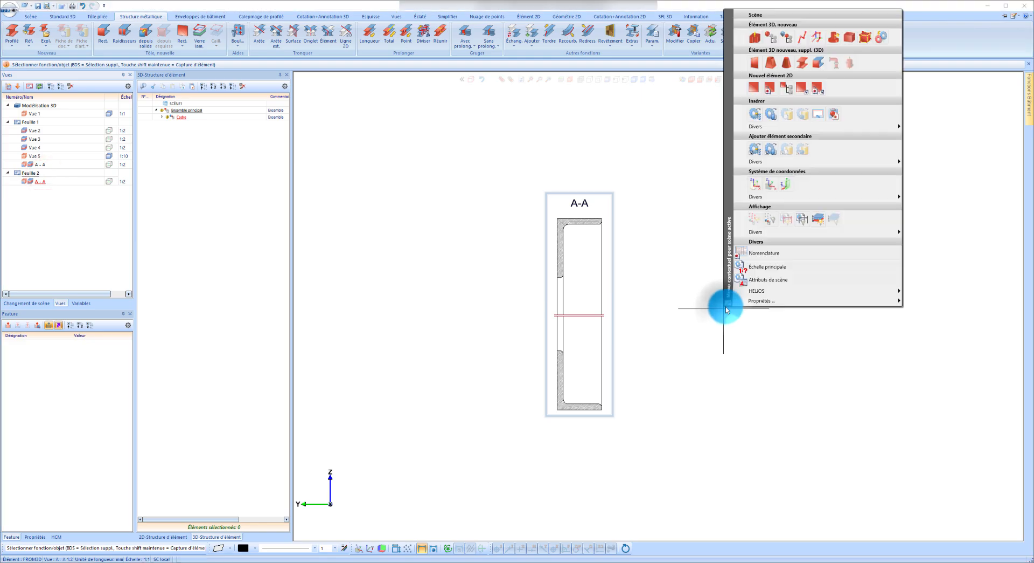
pyautogui.click(819, 117)
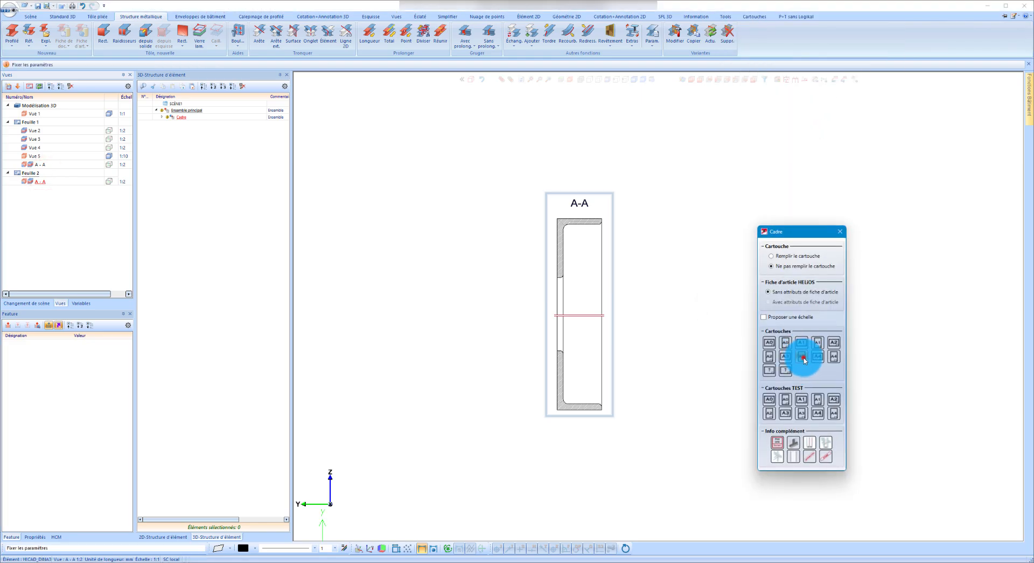
pyautogui.click(803, 357)
pyautogui.click(665, 310)
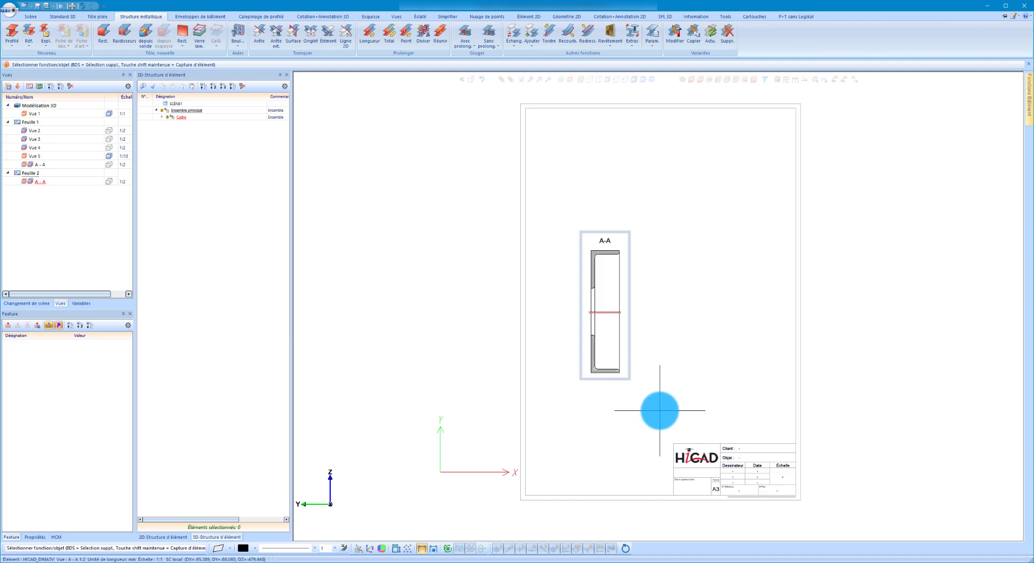
pyautogui.scroll(1, 660, 410)
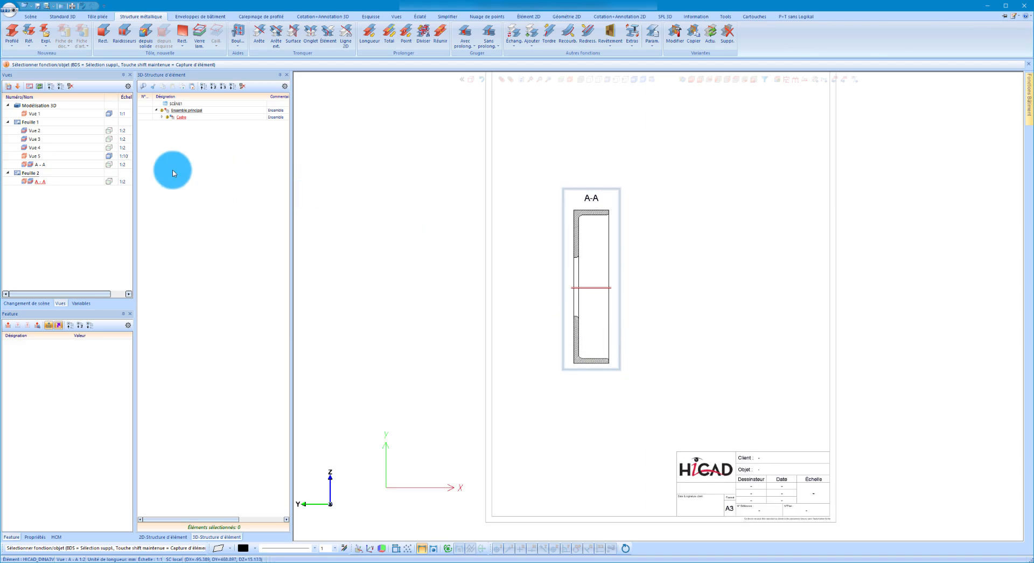
pyautogui.doubleClick(48, 124)
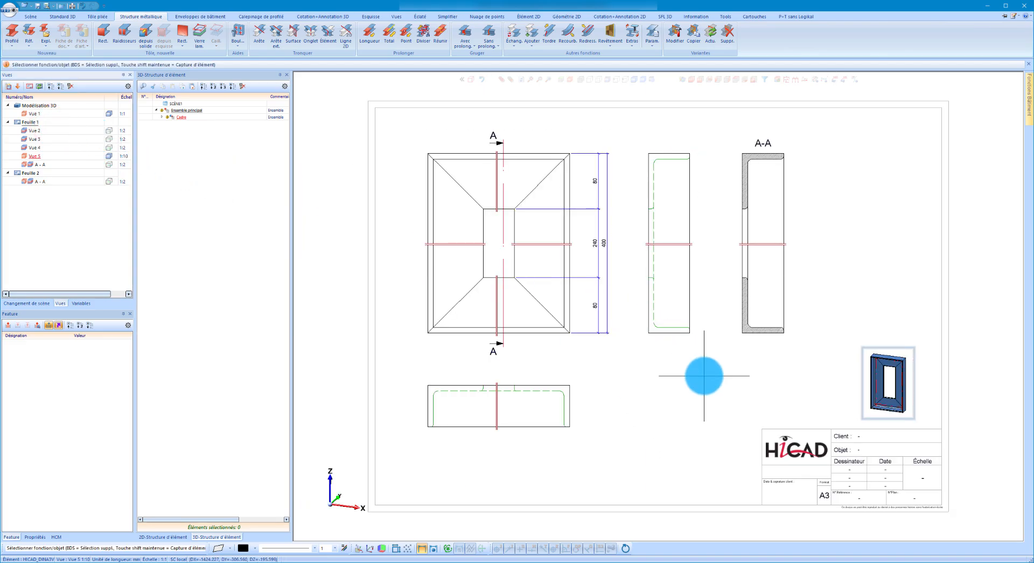